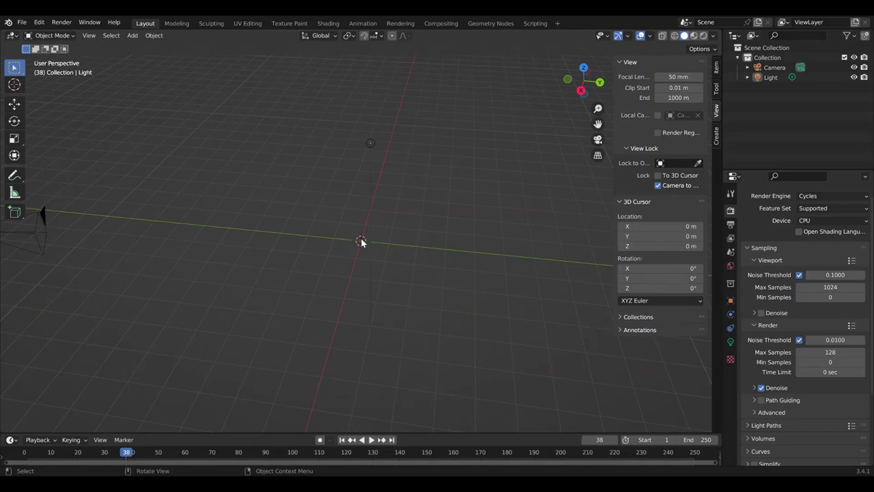
Add a 12-sided cylinder, 2 m deep, at the scene origin
key("shift+a")
left_click(252, 357)
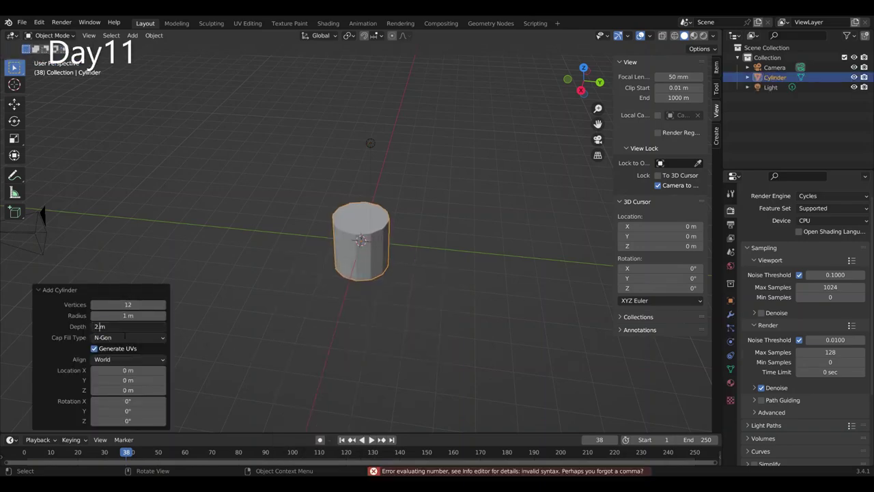
key("Return")
scroll(417, 257, "up", 3)
Loop-cut a centred middle edge loop and scale it out to 1.296
key("Tab")
key("ctrl+r")
left_click(331, 263)
right_click(332, 263)
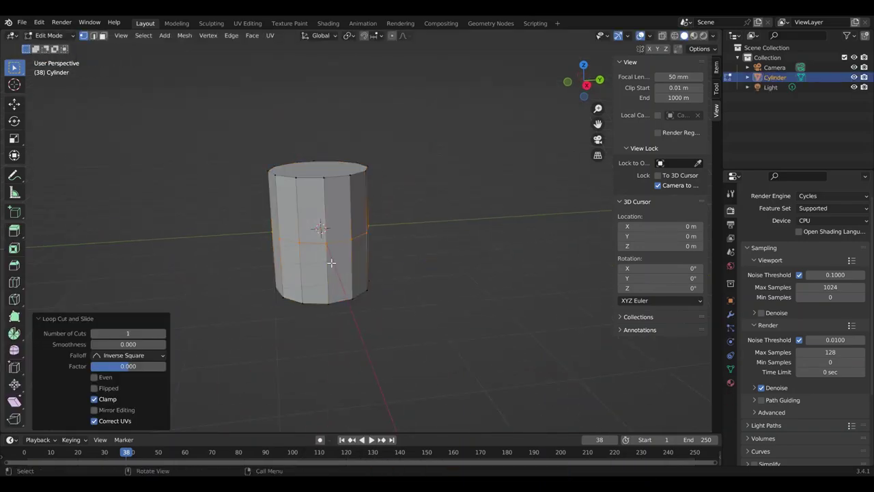
middle_click_drag(332, 263, 355, 287)
scroll(355, 287, "up", 2)
key("s")
left_click(382, 306)
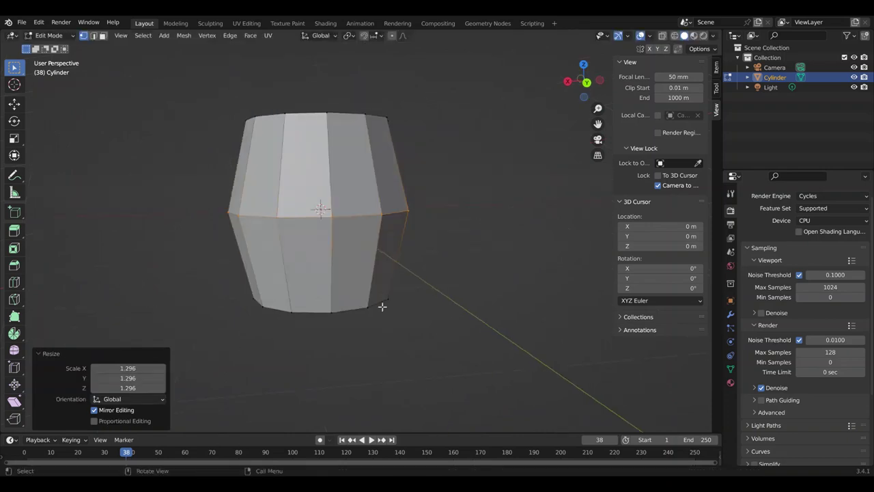
Bevel the middle loop into a wide 8-segment band to round the barrel
scroll(413, 305, "up", 3)
middle_click_drag(400, 303, 281, 293)
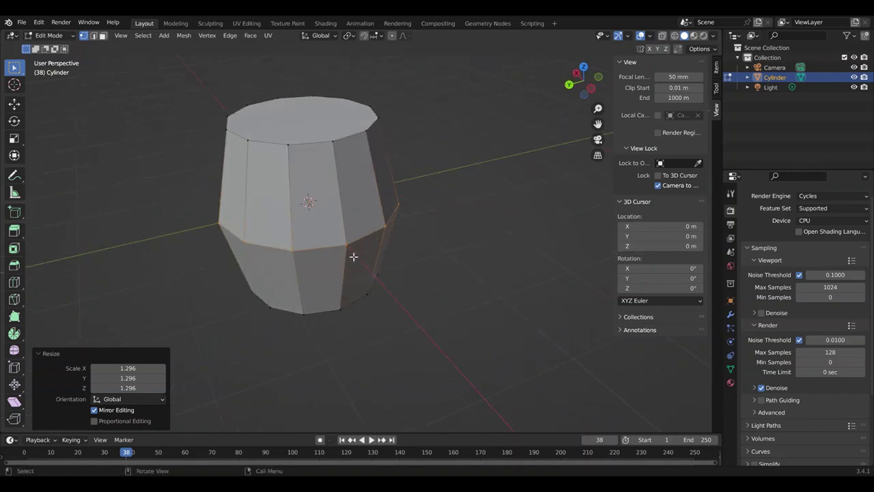
middle_click_drag(353, 256, 369, 275)
left_click(427, 261)
left_click(378, 201, "alt")
key("ctrl+b")
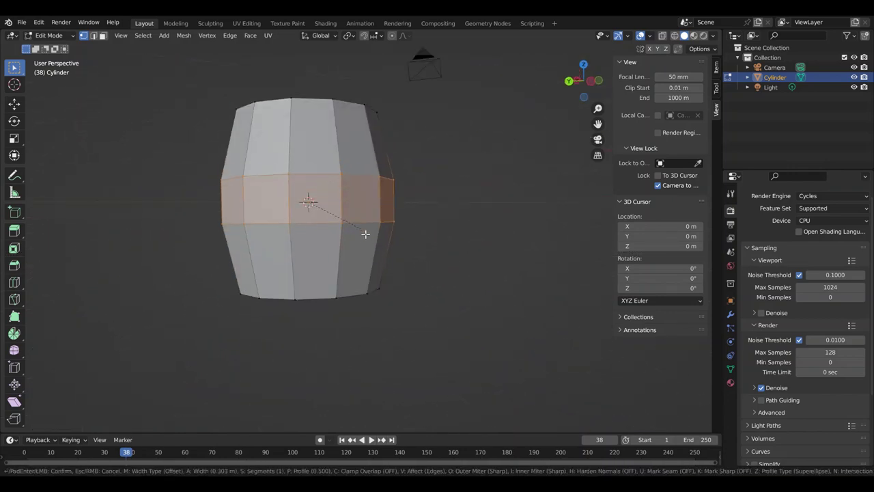
left_click(424, 215)
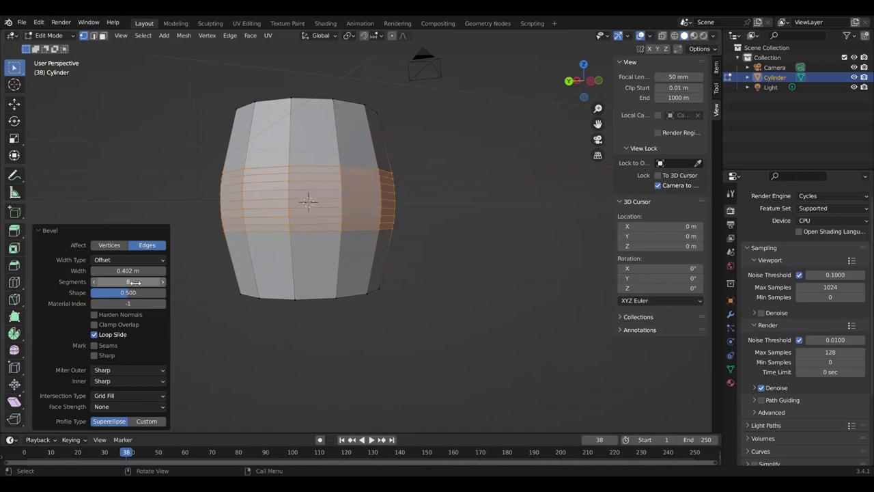
key("Return")
middle_click_drag(410, 328, 438, 345)
key("alt+a")
key("3")
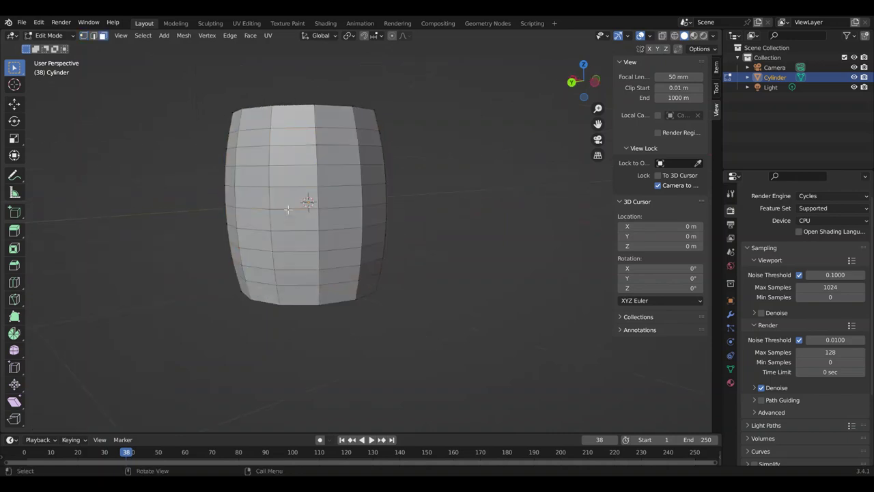
Duplicate the two face bands and separate them into Cylinder.001
key("shift+d")
key("Escape")
key("p")
left_click(291, 256)
middle_click_drag(219, 254, 217, 293)
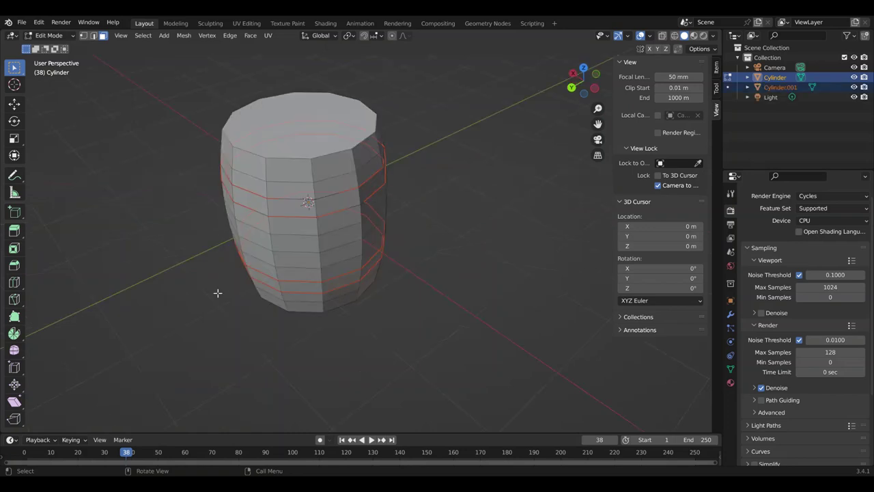
key("a")
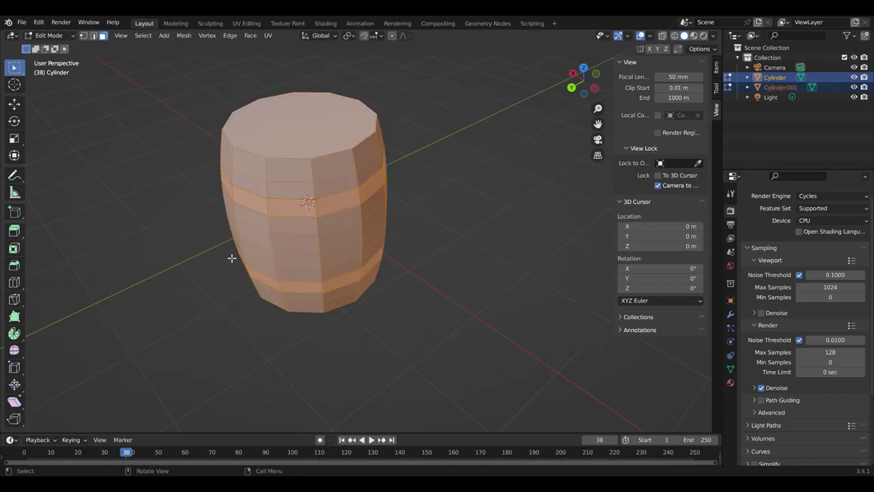
key("alt+a")
key("a")
key("alt+a")
key("a")
Try extruding the bands along their normals, then undo back to the selected bands
key("alt+e")
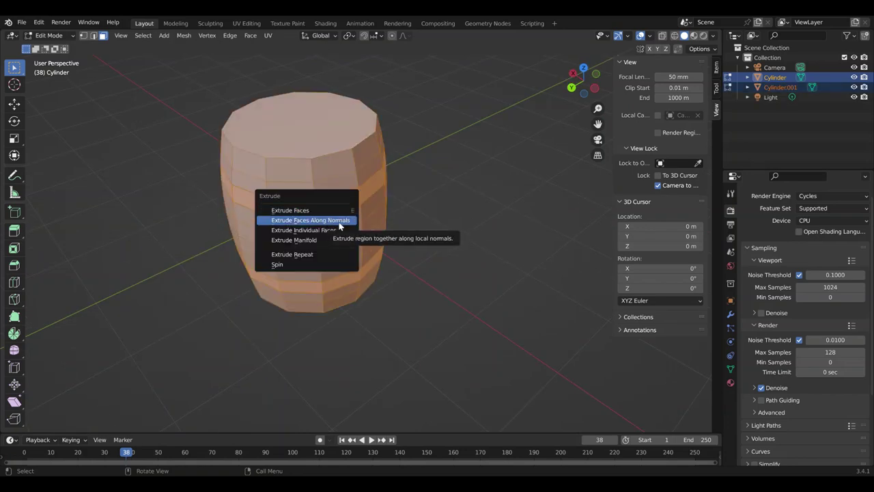
left_click(311, 219)
key("alt+a")
key("a")
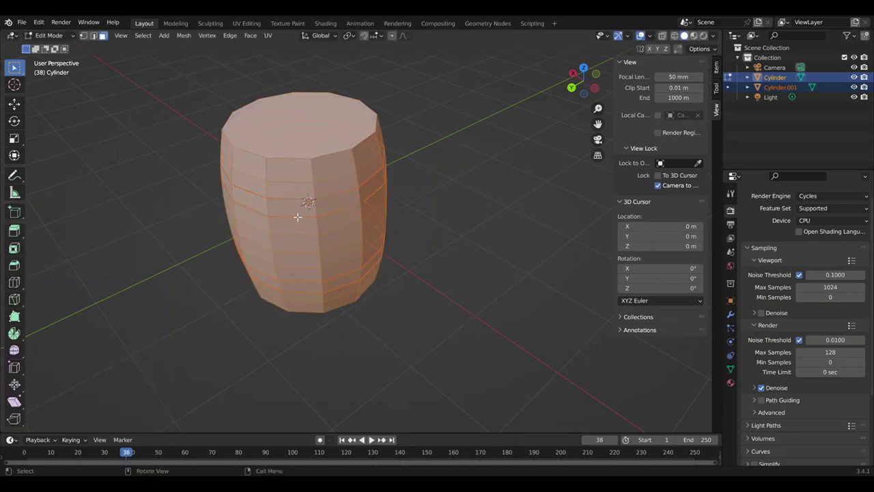
key("ctrl+z")
key("a")
key("ctrl+z")
key("alt+e")
left_click(204, 237)
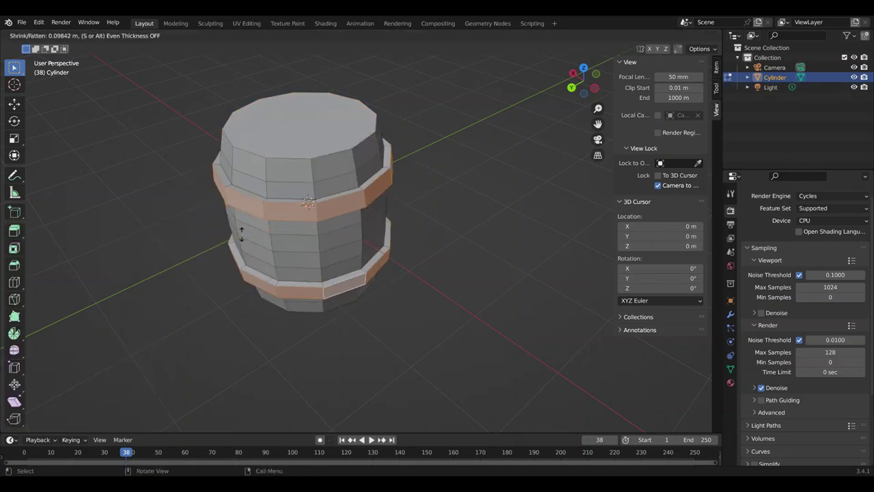
left_click(196, 217)
key("alt+a")
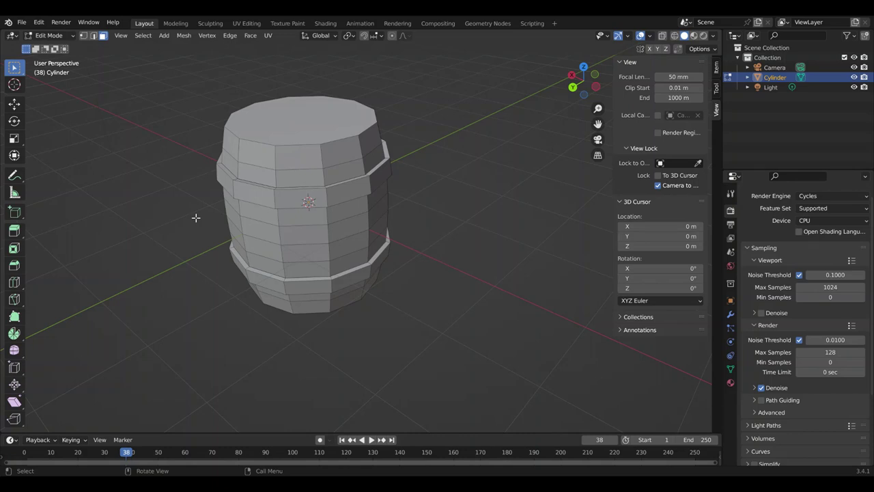
key("ctrl+z")
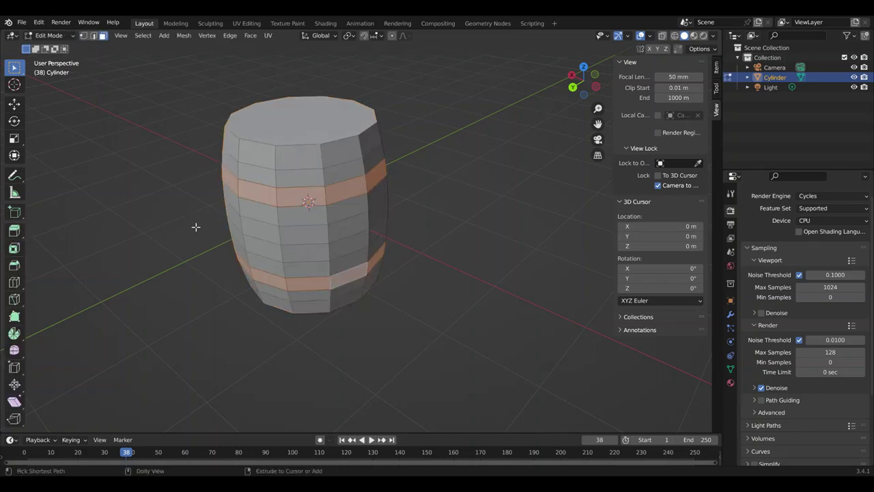
Duplicate and separate the two bands again as a new hoop object
key("shift+d")
key("Escape")
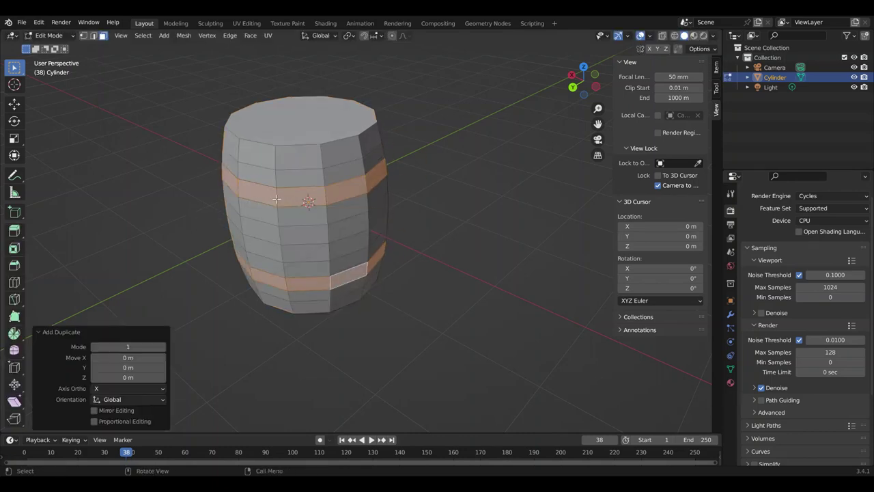
key("p")
left_click(277, 203)
key("Tab")
key("Tab")
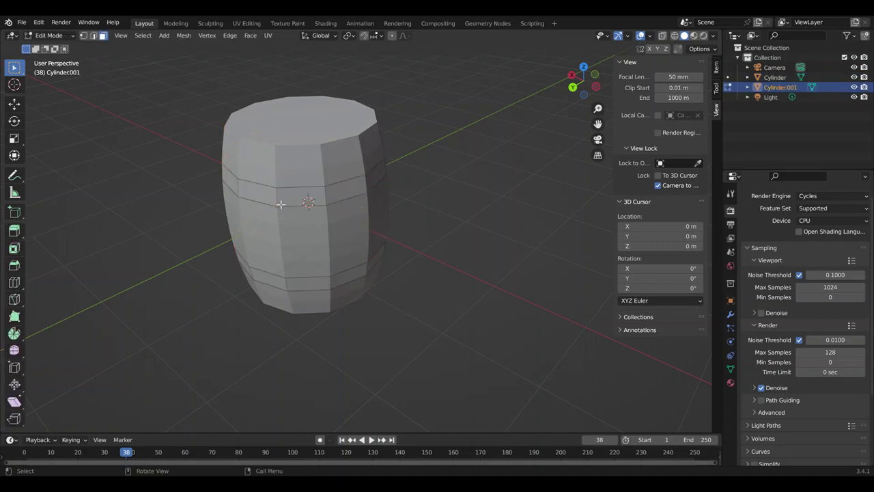
key("e")
key("Escape")
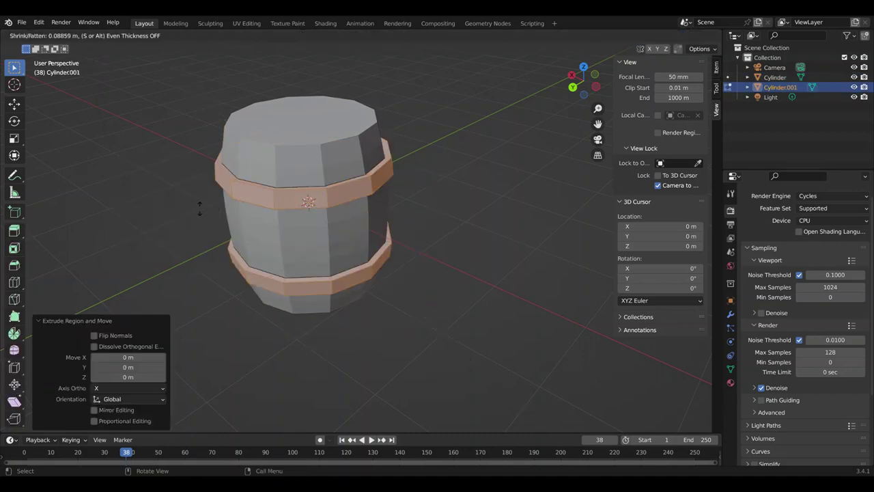
Extrude the hoop bands 0.0787 m outward along their normals
key("alt+e")
left_click(195, 223)
left_click(207, 192)
middle_click_drag(207, 191, 236, 263)
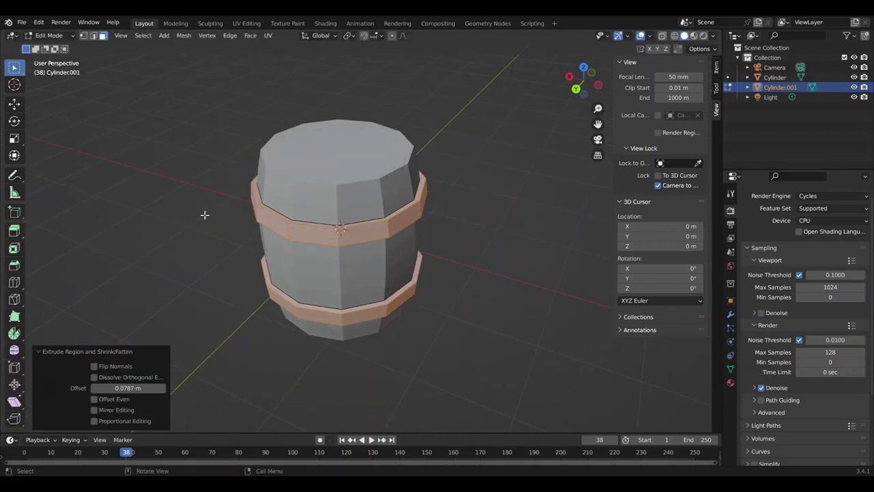
key("alt+q")
middle_click_drag(333, 176, 318, 100)
left_click(318, 99)
Inset the barrel's top face by 0.1699 m
key("i")
left_click(314, 154)
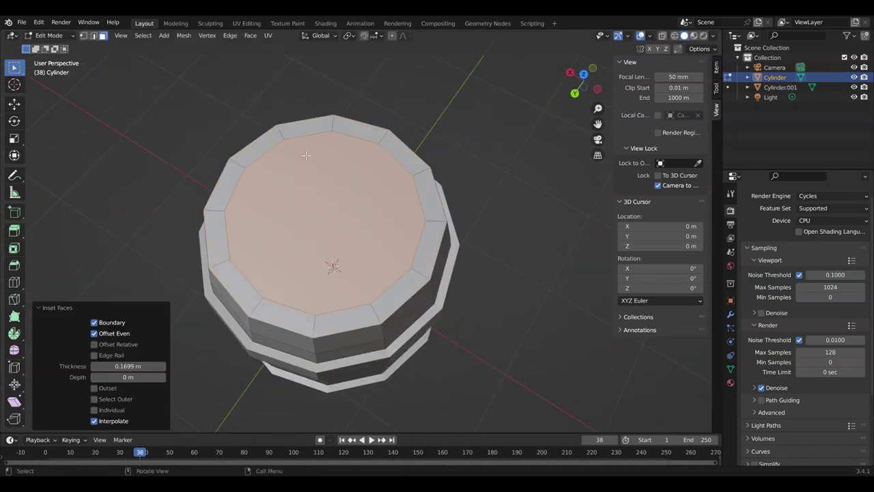
right_click(309, 151)
key("alt+e")
mouse_move(309, 152)
middle_mouse_down()
mouse_move(312, 197)
mouse_move(320, 156)
mouse_move(448, 137)
mouse_move(238, 154)
mouse_move(287, 216)
middle_mouse_up()
key("Escape")
Sink the inset top face 0.0638 m along its normal to form a rim
key("alt+e")
left_click(319, 155)
left_click(319, 157)
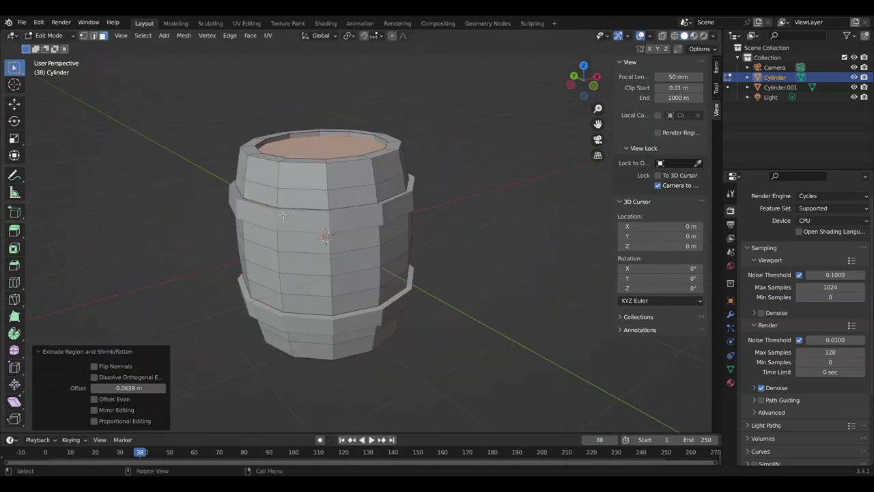
left_click(430, 197)
key("ctrl+z")
middle_click_drag(438, 202, 408, 229)
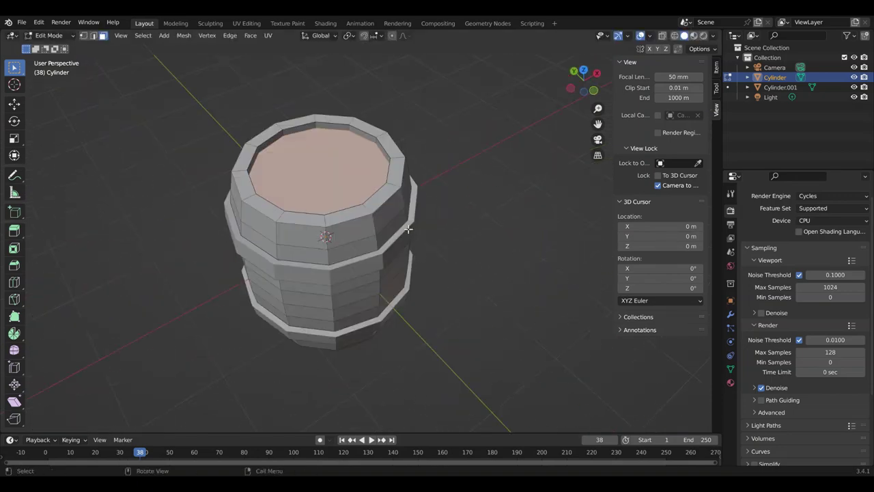
key("Tab")
left_click(326, 195)
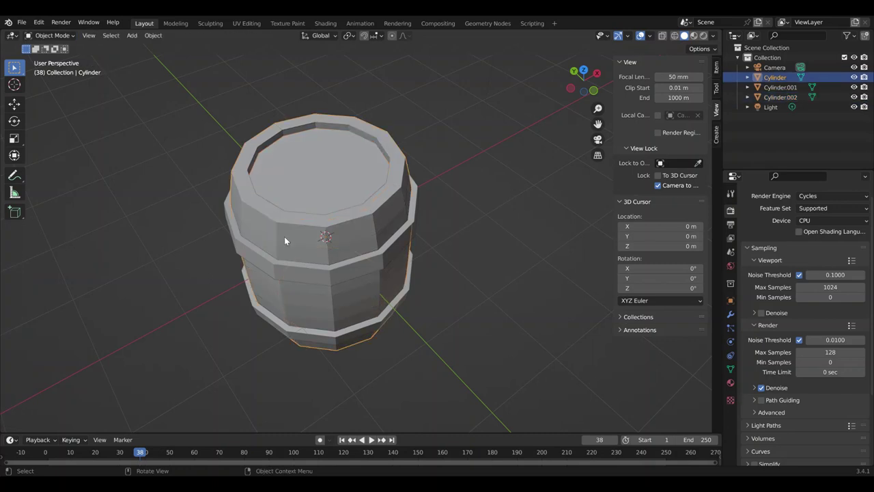
key("Tab")
Bevel the vertical stave seams 0.00583 m wide and extrude the strips along normals
mouse_move(284, 236)
middle_mouse_down()
mouse_move(332, 196)
mouse_move(339, 278)
middle_mouse_up()
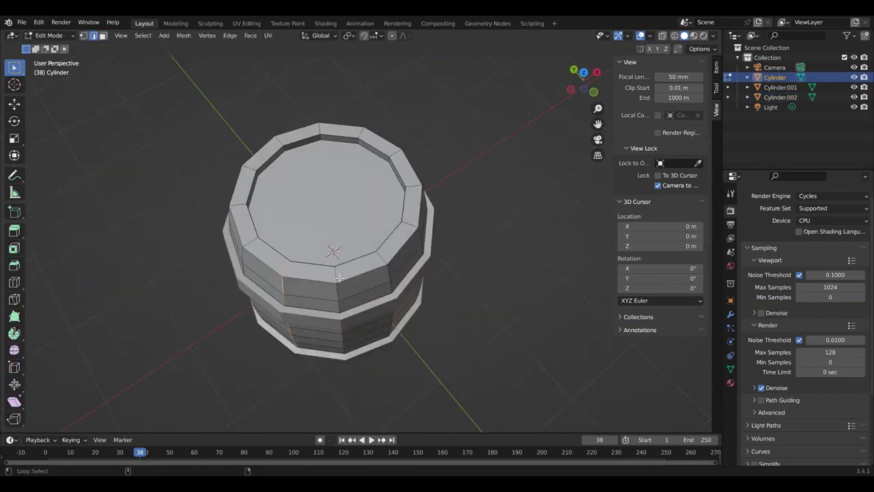
middle_click_drag(239, 207, 275, 213)
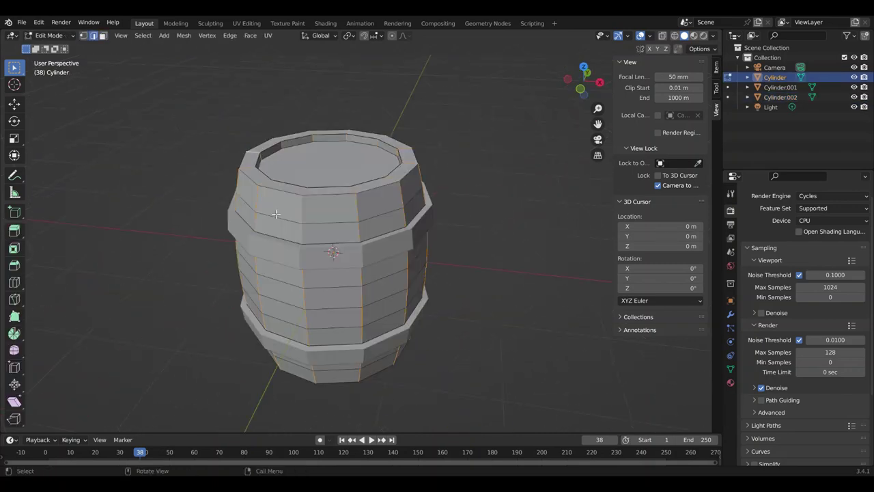
left_click(277, 209)
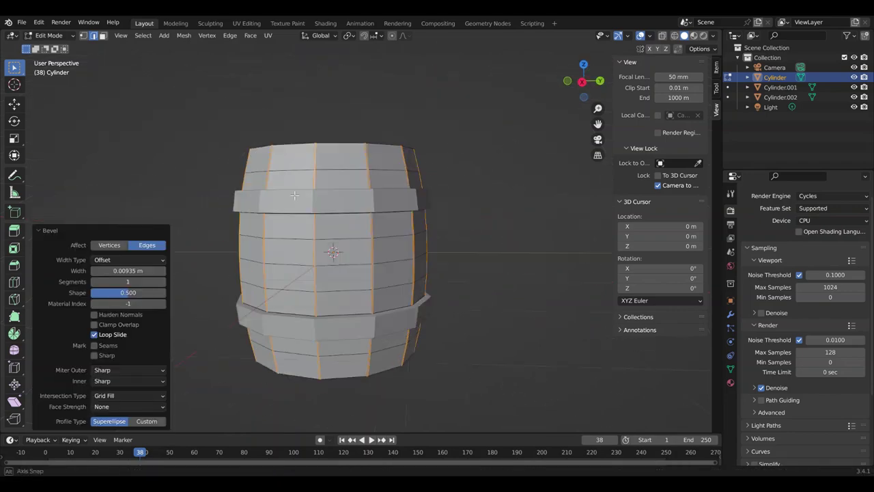
mouse_move(277, 208)
middle_mouse_down()
mouse_move(340, 244)
mouse_move(337, 221)
middle_mouse_up()
key("alt+e")
left_click(338, 221)
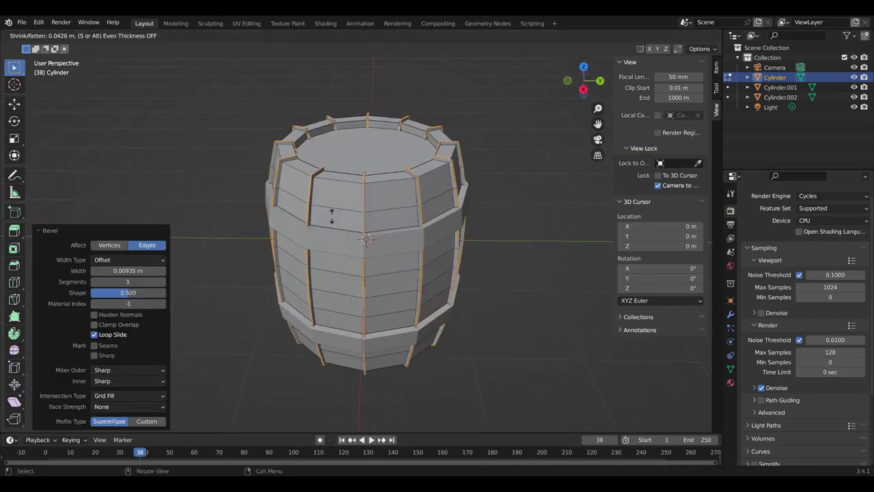
left_click(330, 218)
scroll(330, 218, "up", 3)
Re-extrude the stave strips and narrow the seam bevel, trying further strip offsets
key("alt+e")
left_click(332, 218)
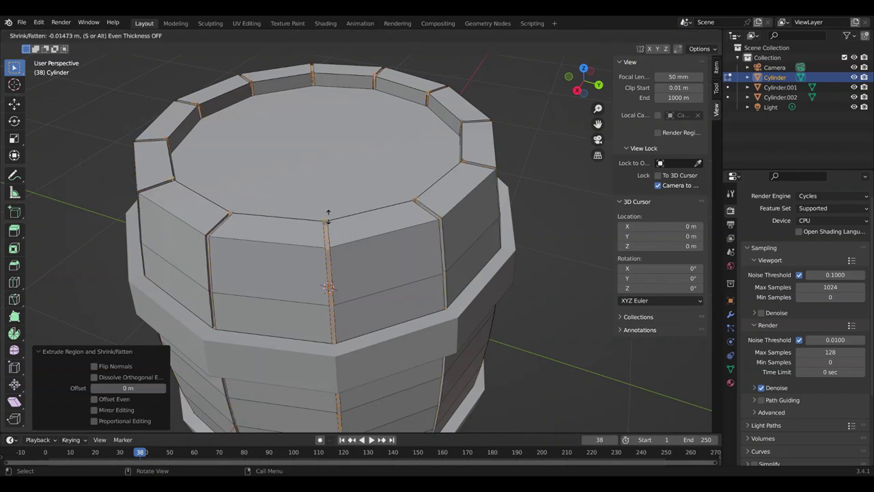
left_click(147, 234)
scroll(147, 234, "down", 2)
mouse_move(147, 234)
middle_mouse_down()
mouse_move(376, 302)
mouse_move(328, 318)
middle_mouse_up()
left_click(394, 313)
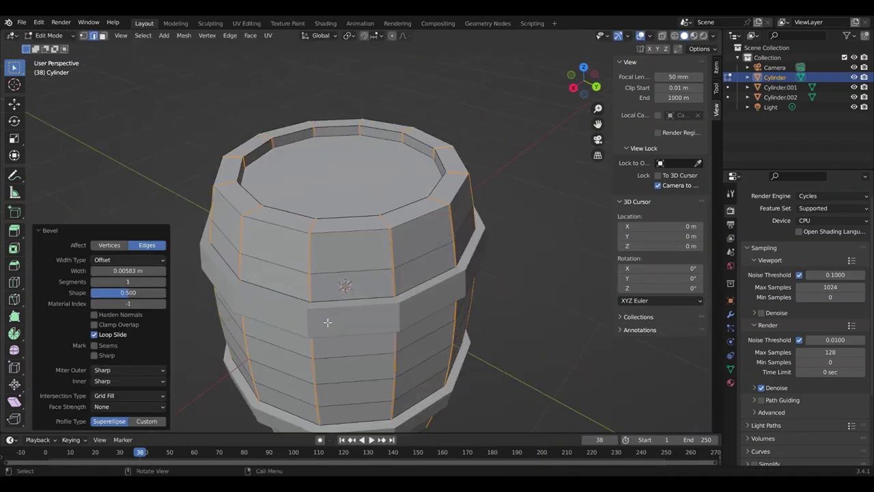
key("e")
key("alt+s")
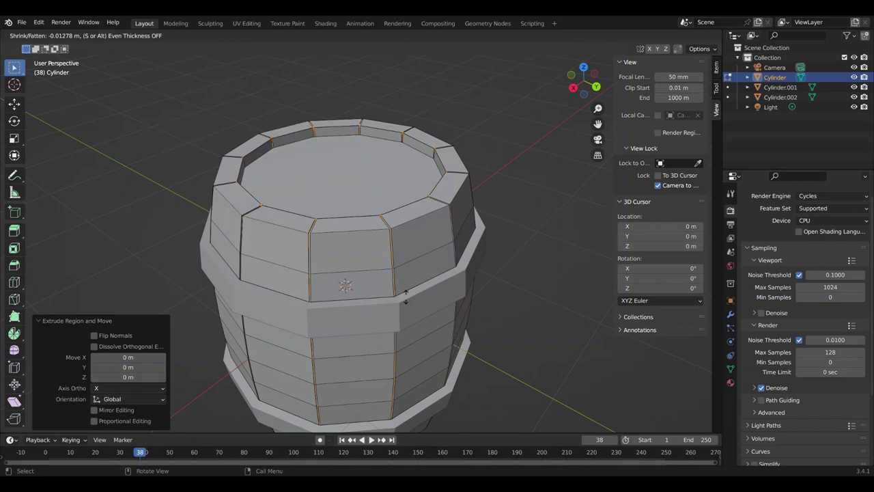
right_click(385, 296)
mouse_move(385, 296)
middle_mouse_down()
mouse_move(510, 251)
mouse_move(432, 290)
middle_mouse_up()
key("alt+s")
key("Escape")
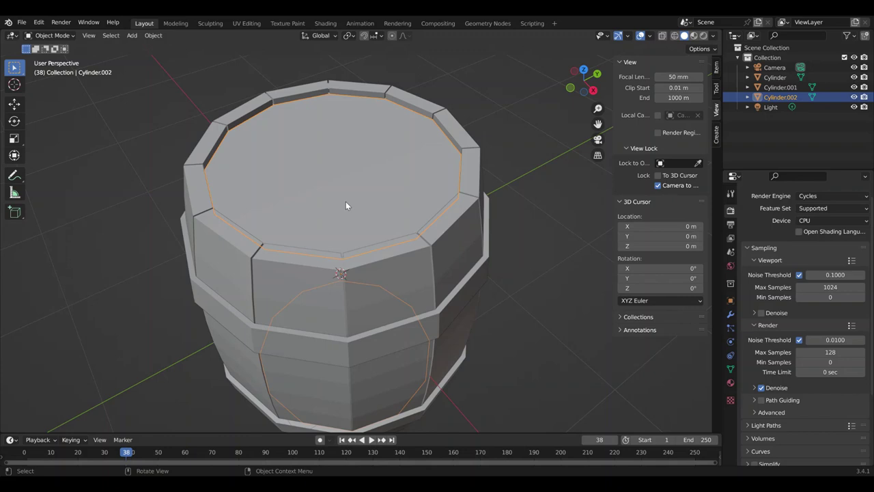
Isolate the lid, widen its plank cuts into gaps and extrude the planks
key("KP_Divide")
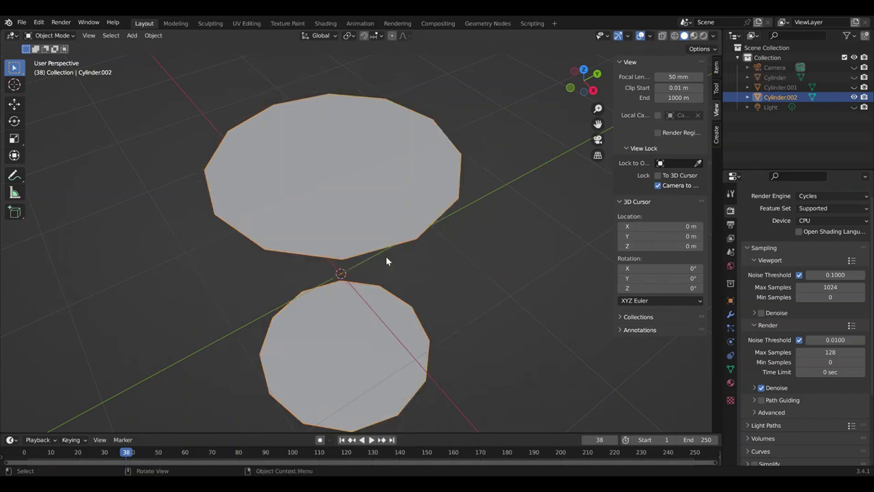
key("Tab")
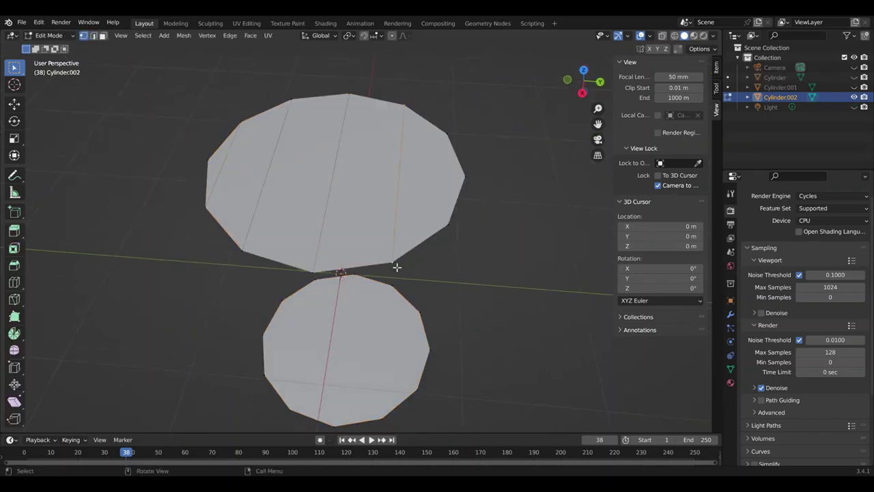
left_click(403, 202)
key("3")
key("e")
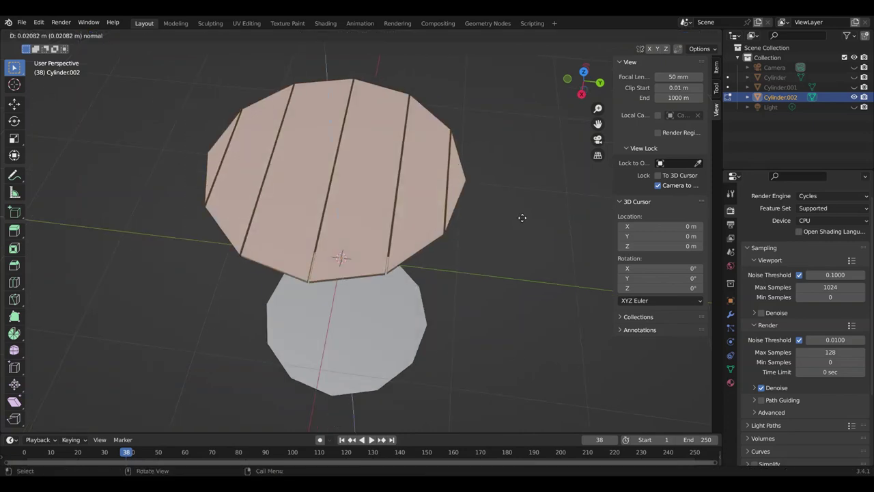
left_click(523, 217)
mouse_move(523, 218)
middle_mouse_down()
mouse_move(399, 384)
mouse_move(488, 379)
mouse_move(430, 283)
mouse_move(249, 125)
middle_mouse_up()
left_click(400, 384, "shift")
Cancel a trial top-face extrude, return to Object Mode and view the whole barrel
key("Tab")
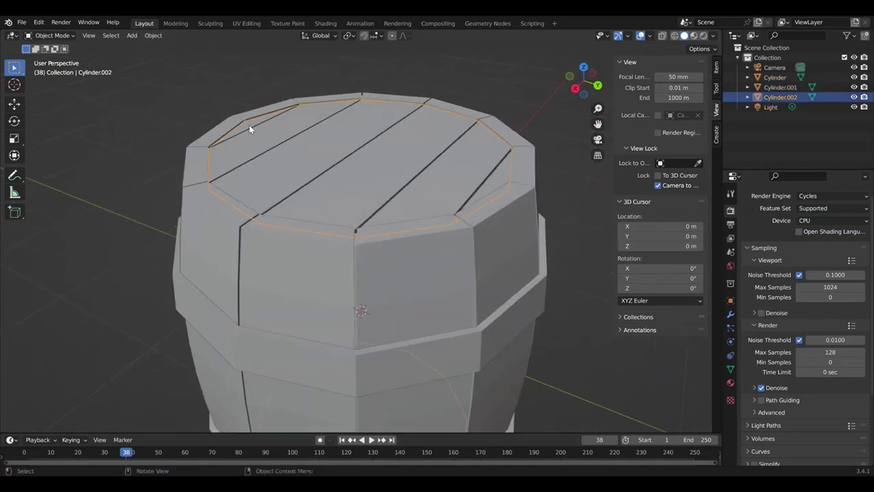
key("Tab")
key("a")
left_click(54, 35)
key("e")
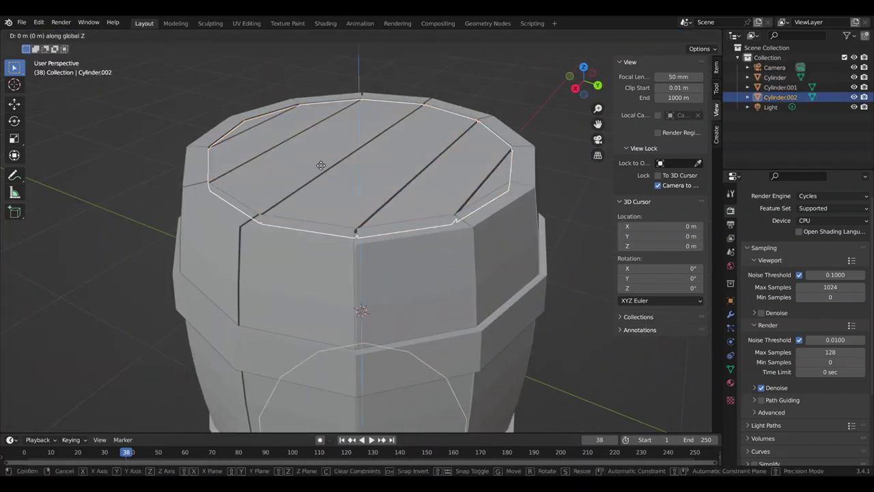
right_click(321, 165)
key("Tab")
scroll(321, 166, "down", 3)
scroll(327, 166, "up", 2)
mouse_move(326, 167)
middle_mouse_down()
mouse_move(233, 218)
mouse_move(326, 235)
middle_mouse_up()
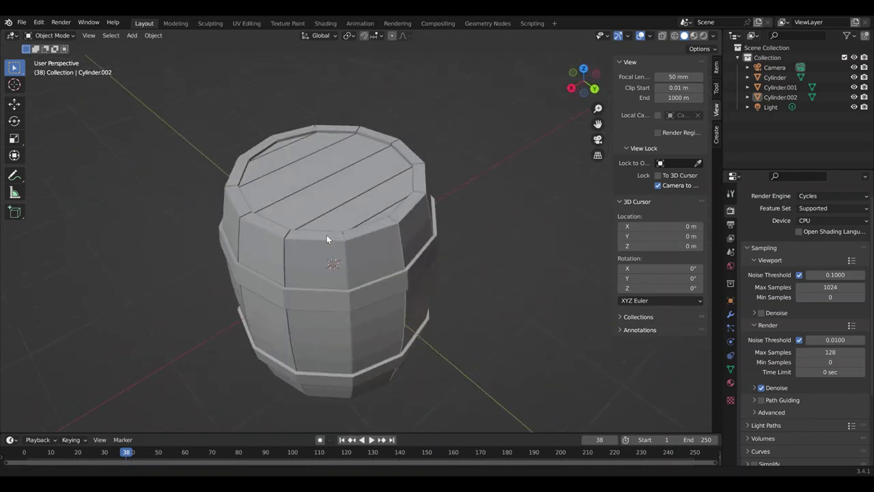
key("shift+a")
Add a Plane scaled 100 and drop it along Z just below the barrel
left_click(229, 268)
type("s100")
key("Return")
key("KP_1")
key("g")
key("z")
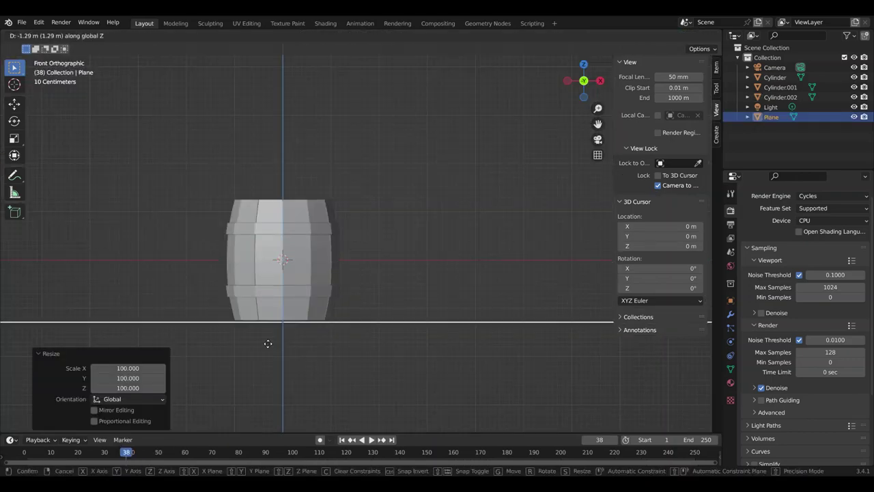
left_click(268, 343)
middle_click_drag(268, 344, 273, 238)
Select the Cylinder.002 lid, enter Edit Mode and isolate its top plank disc
left_click(273, 238)
right_click(274, 239)
key("Escape")
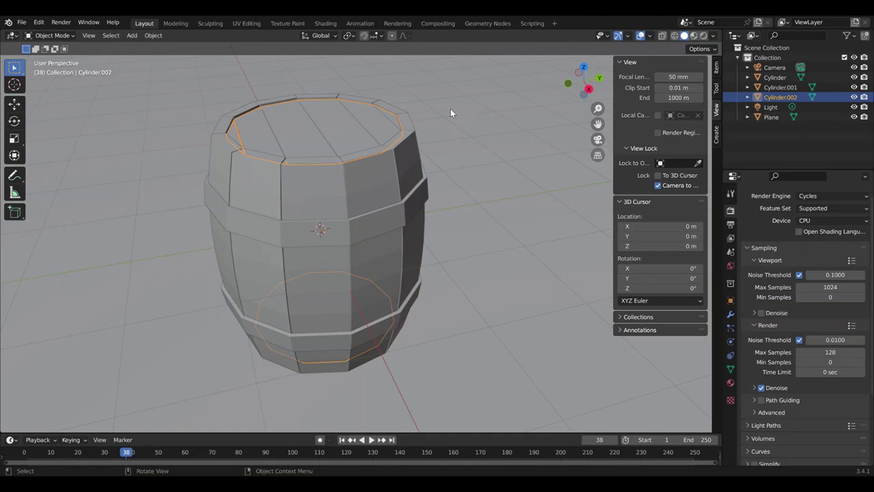
key("Tab")
key("KP_3")
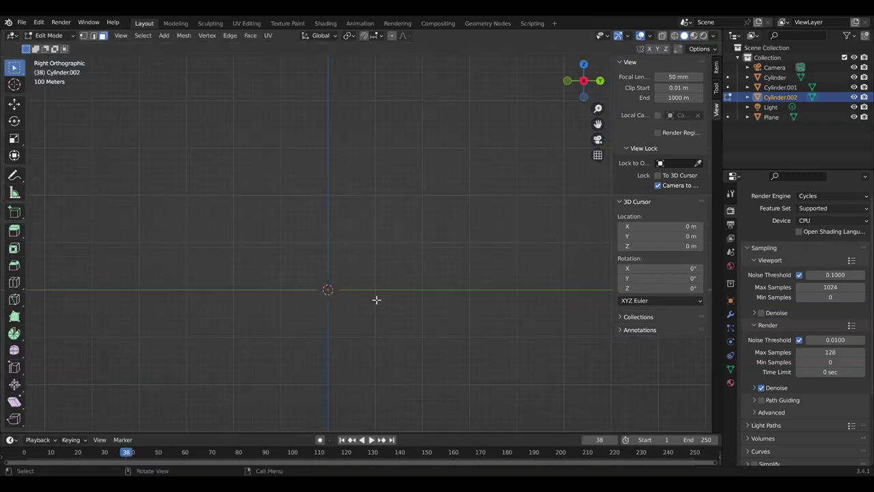
middle_click_drag(376, 299, 292, 291)
key("shift+h")
key("slash")
Separate the lid's top and bottom discs into objects Cylinder.003 and Cylinder.004
key("p")
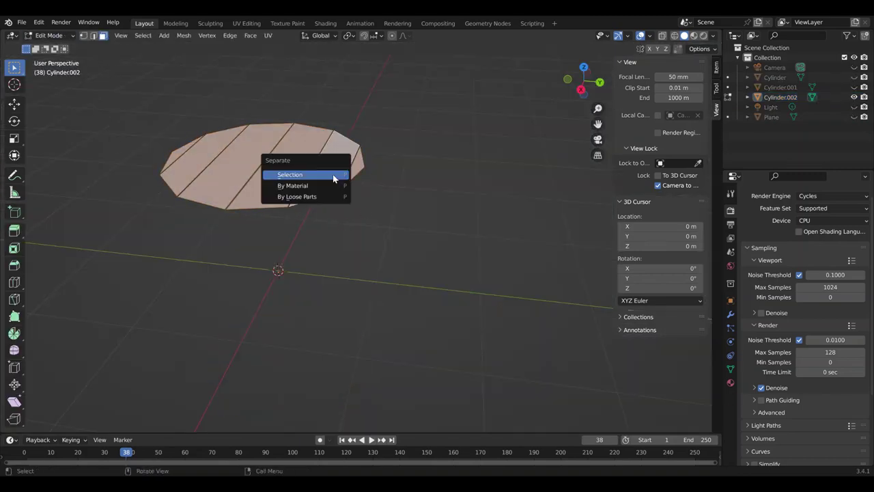
left_click(310, 174)
key("Tab")
key("Tab")
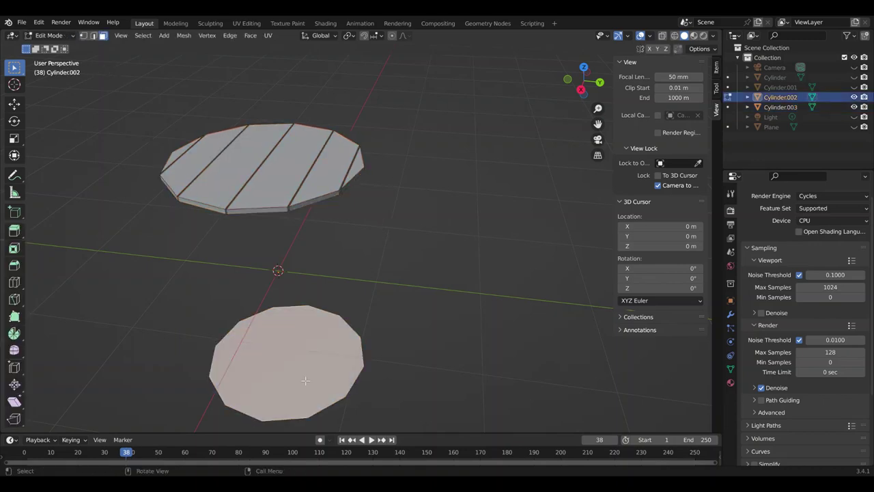
key("p")
left_click(390, 369)
key("Tab")
key("slash")
Back in the full scene, select both lid discs, try joining them, then undo the join
left_click(256, 216)
scroll(235, 180, "up", 5)
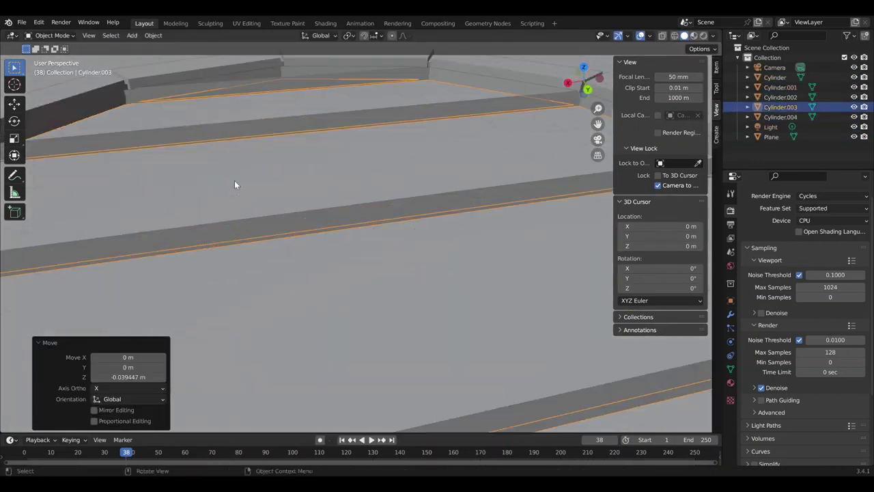
scroll(234, 180, "down", 3)
scroll(306, 235, "down", 4)
left_click(453, 298, "shift")
key("ctrl+j")
key("ctrl+z")
scroll(424, 248, "up", 5)
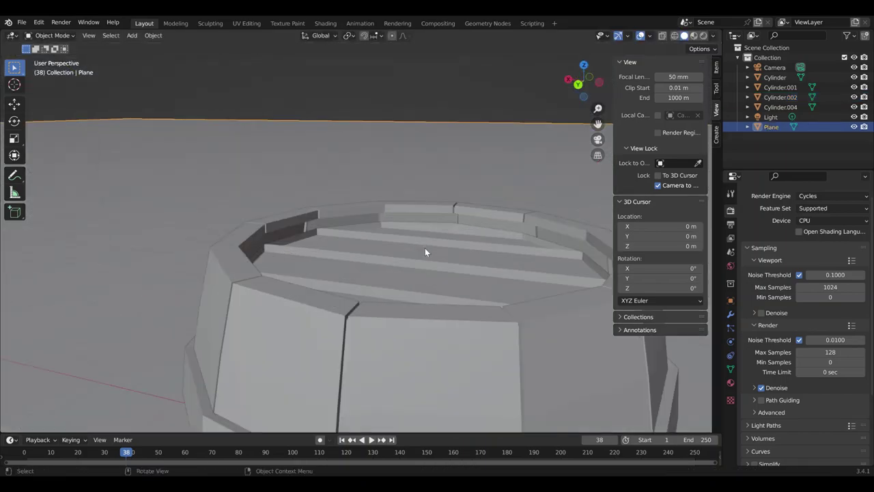
Select Cylinder and Cylinder.001 and raise the barrel body slightly along Z
mouse_move(425, 248)
middle_mouse_down()
mouse_move(204, 283)
mouse_move(391, 357)
middle_mouse_up()
left_click(368, 357)
left_click(399, 327)
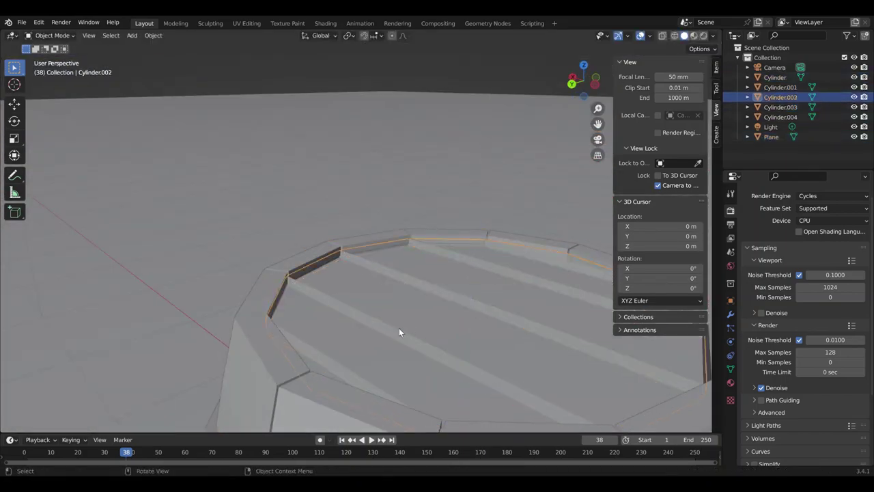
scroll(200, 288, "down", 5)
left_click(266, 413, "shift")
left_click(219, 410)
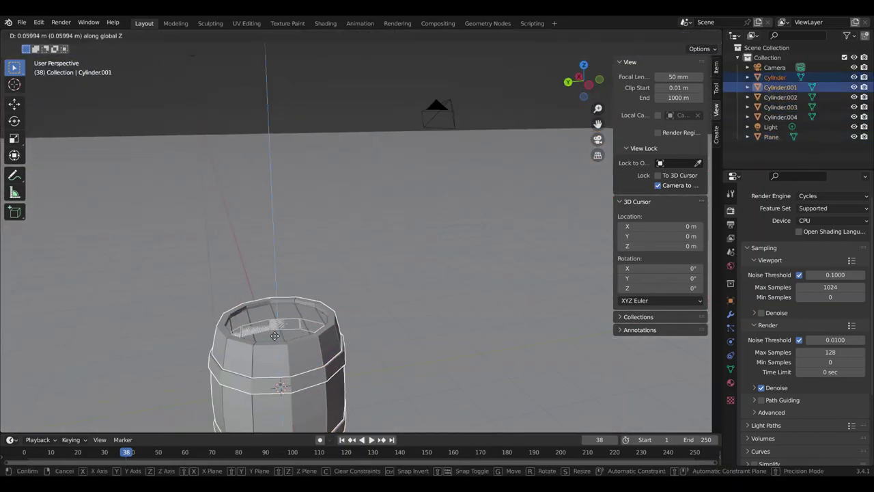
middle_click_drag(218, 409, 296, 301)
key("KP_1")
left_click(761, 140)
Nudge the ground Plane slightly higher along Z
key("g")
key("z")
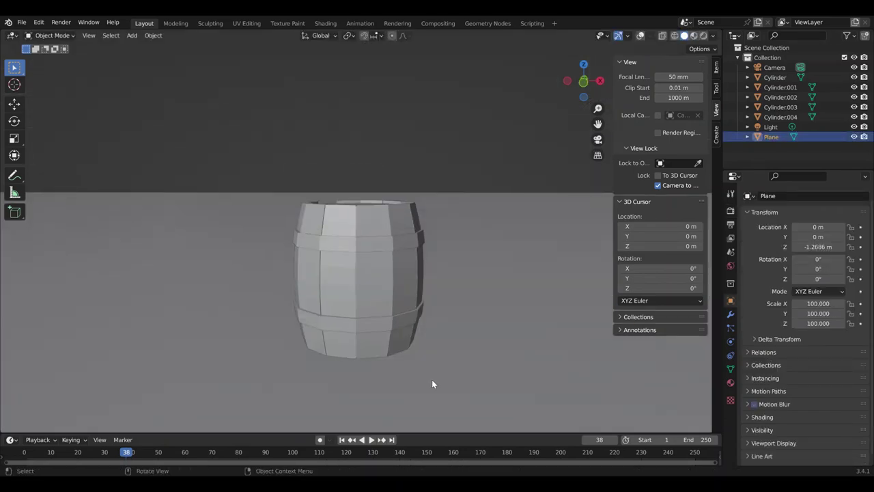
left_click(421, 340)
left_click(420, 340)
mouse_move(420, 340)
middle_mouse_down()
mouse_move(364, 291)
mouse_move(363, 272)
middle_mouse_up()
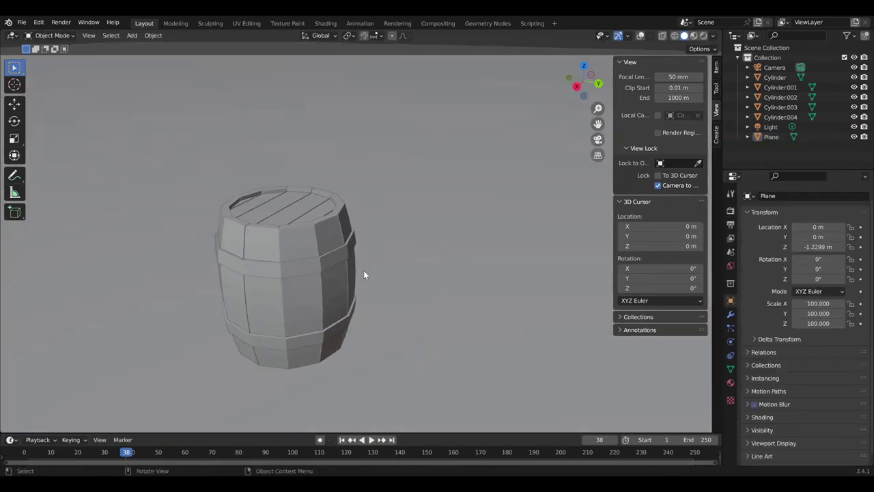
Switch to Rendered shading and change the light type to Sun
left_click(456, 281)
key("z")
left_click(770, 126)
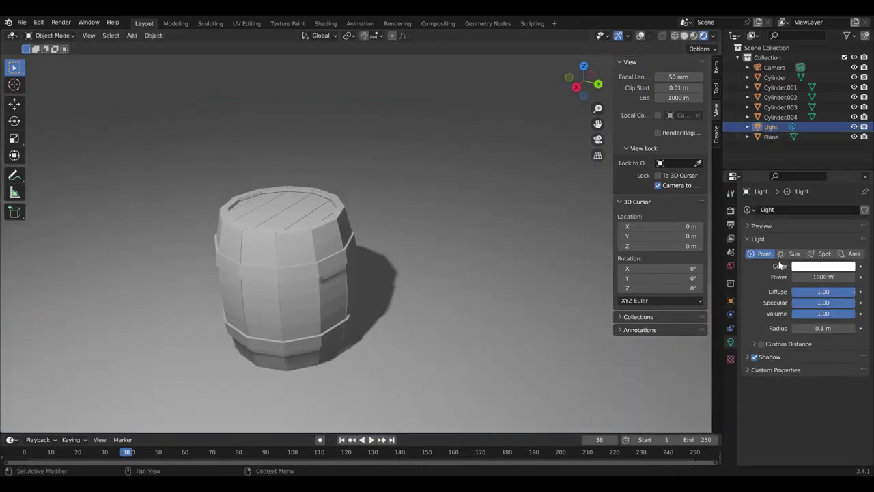
middle_click_drag(410, 239, 465, 193)
left_click(771, 136)
Raise the Sun to Z 28.541 m with strength 3.000, checking the barrel's shadow
left_click(362, 214)
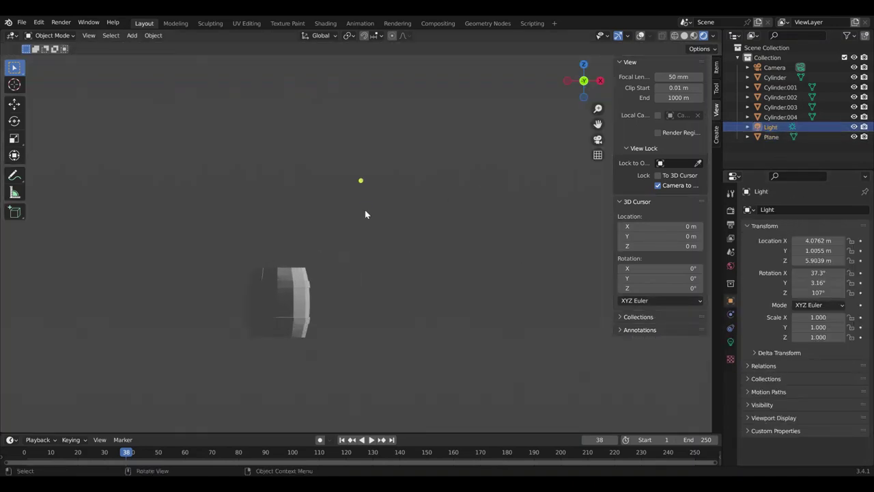
middle_click_drag(363, 214, 438, 173)
key("g")
key("z")
left_click(423, 137)
mouse_move(424, 137)
middle_mouse_down()
mouse_move(326, 173)
mouse_move(425, 205)
middle_mouse_up()
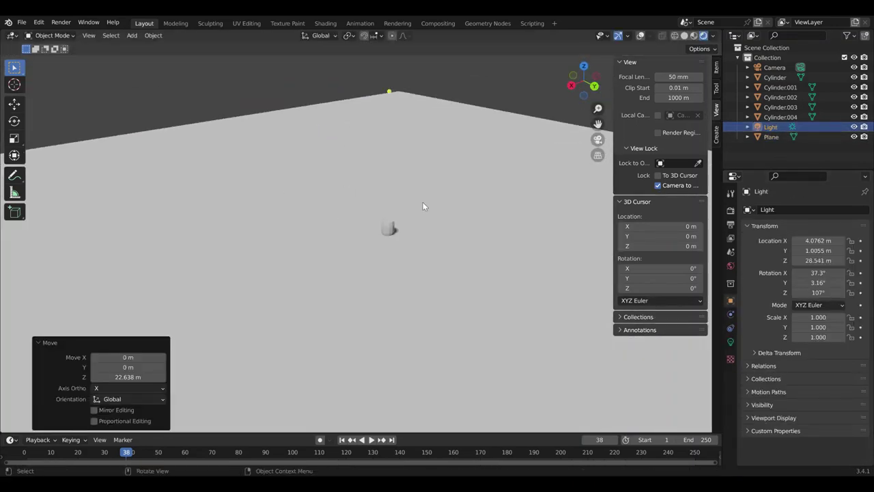
left_click(730, 344)
middle_click_drag(460, 255, 316, 241)
key("KP_7")
mouse_move(265, 179)
middle_mouse_down()
mouse_move(321, 265)
mouse_move(309, 201)
mouse_move(283, 171)
mouse_move(392, 217)
middle_mouse_up()
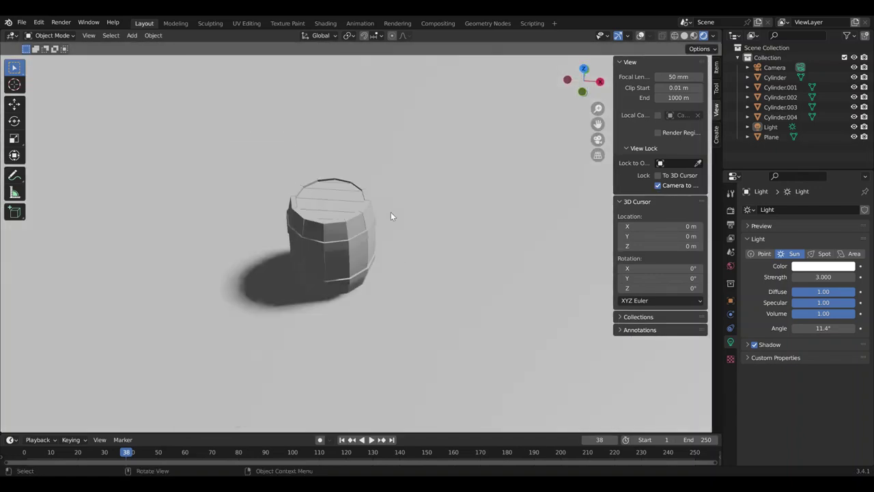
Add two rotated copies of the sun, Light.001 and Light.002, around the barrel
key("KP_7")
left_click(793, 128)
key("shift+d")
right_click(397, 202)
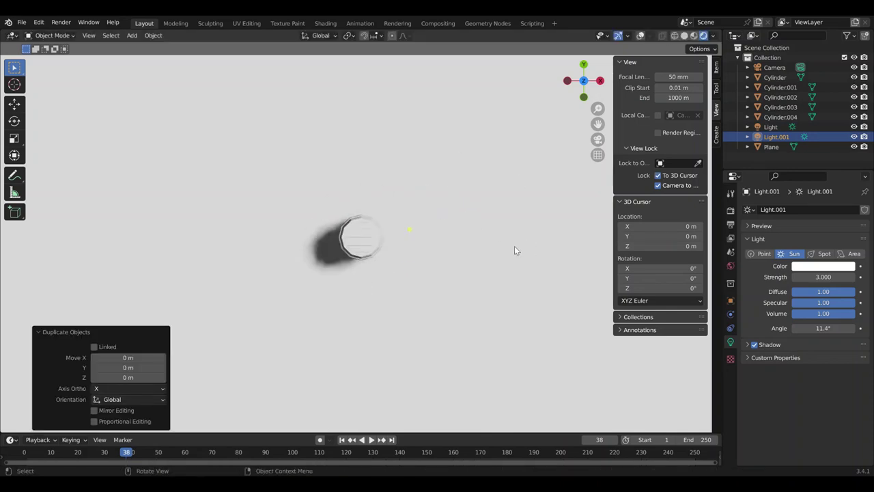
key("r")
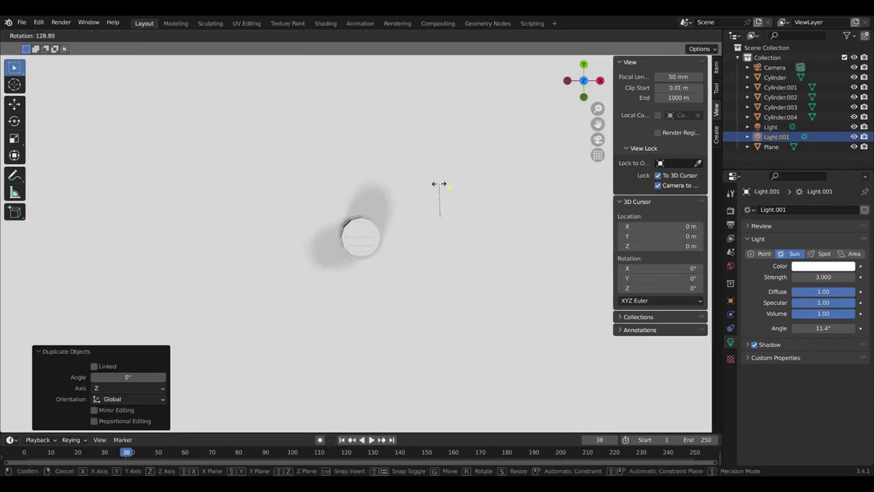
left_click(512, 248)
key("shift+d")
left_click(431, 157)
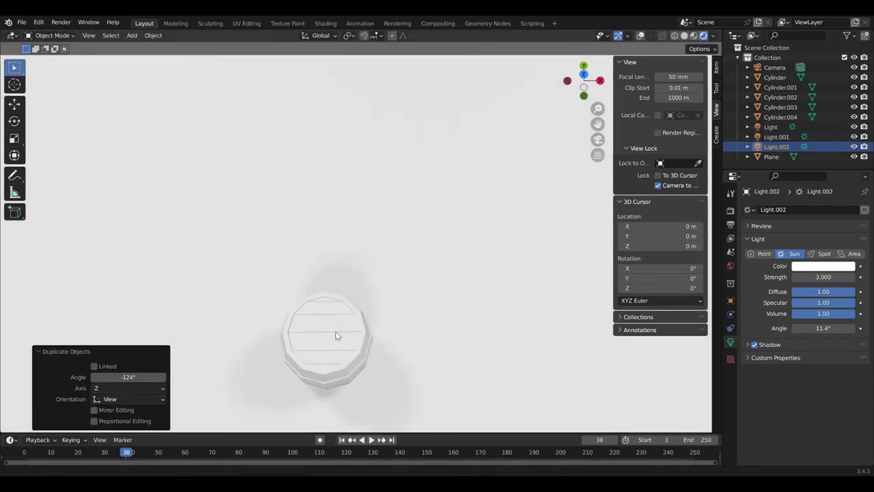
Select the ground Plane and open its material's Base Color picker
middle_click_drag(430, 157, 396, 297)
left_click(397, 296)
left_click(730, 382)
left_click(828, 354)
Make the ground Plane purple, then select the barrel and its band material
left_click_drag(823, 274, 816, 284)
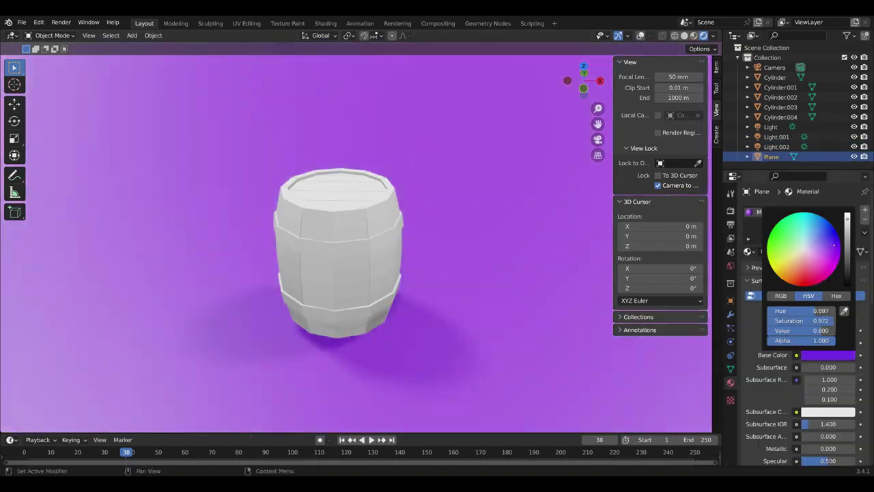
left_click(312, 221)
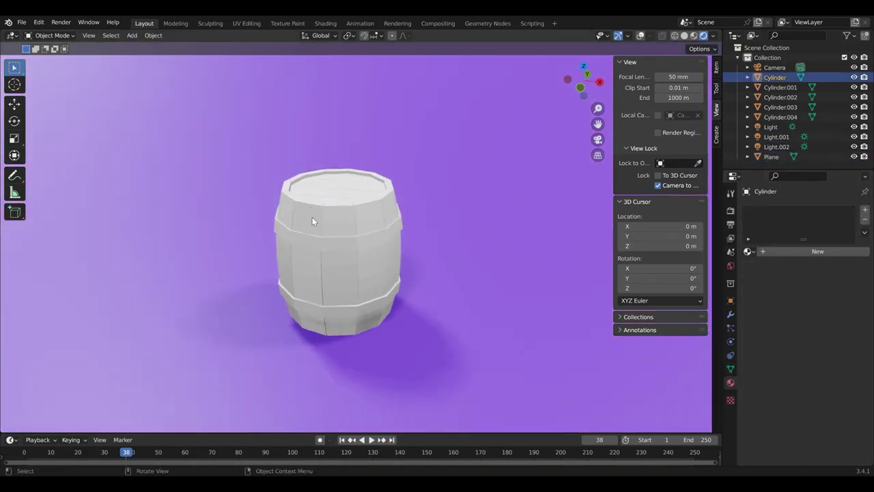
left_click(731, 212)
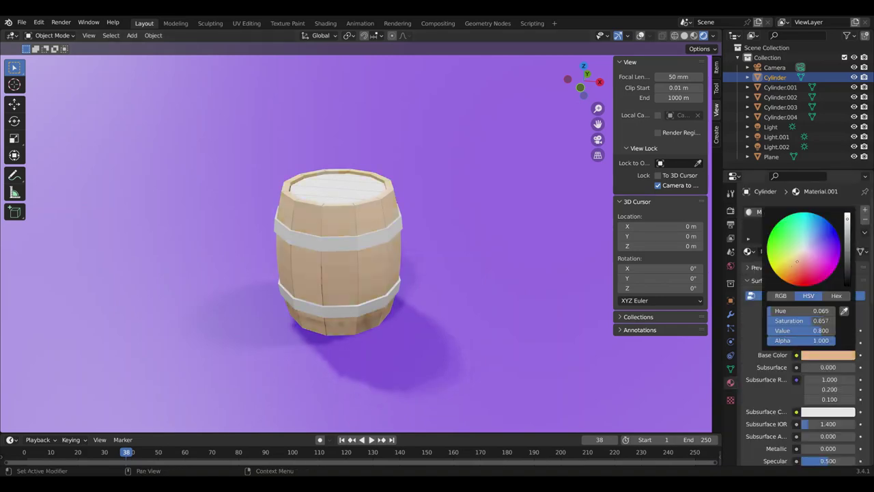
left_click(346, 201)
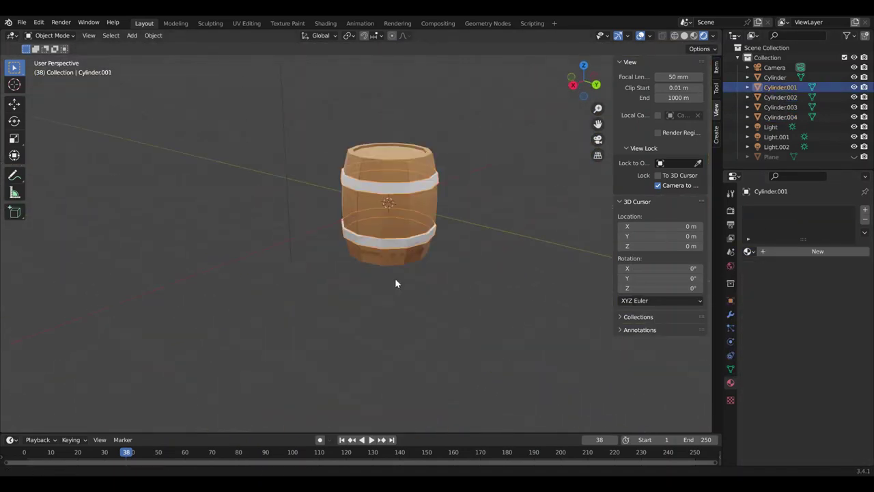
left_click_drag(828, 353, 840, 353)
scroll(822, 430, "down", 2)
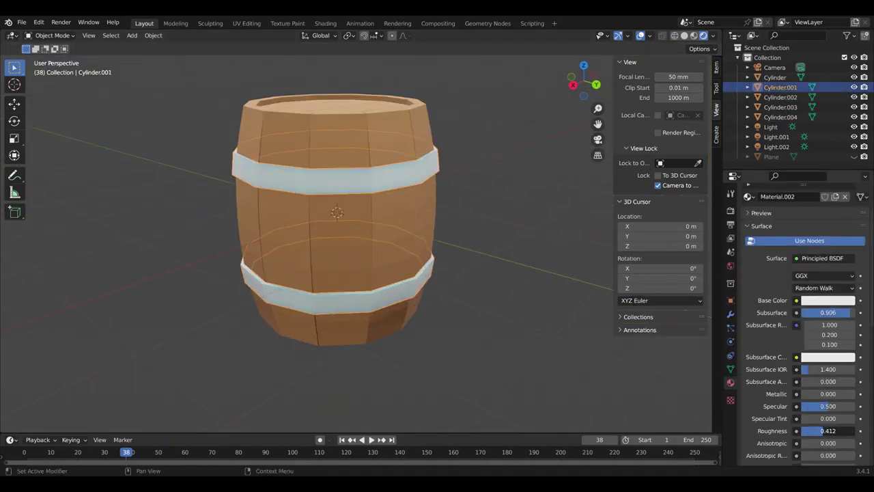
left_click(828, 300)
scroll(769, 329, "up", 3)
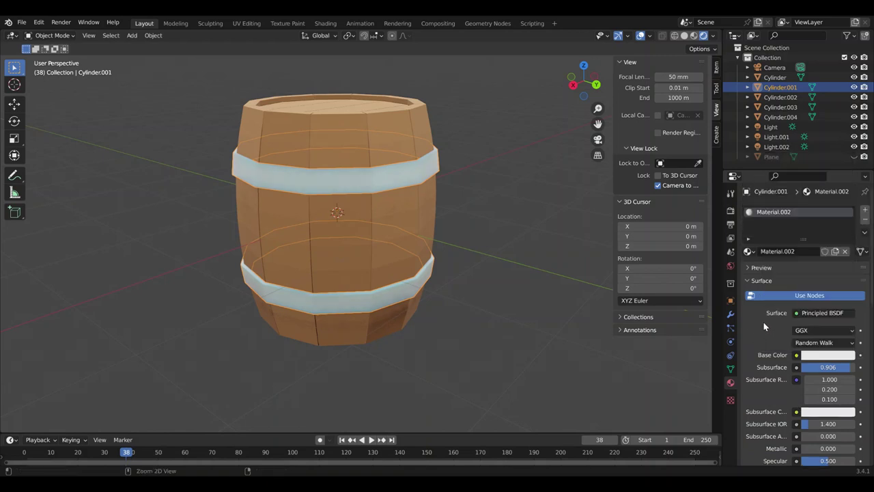
Give the band material a near-black Base Color and Metallic 1.0
left_click(827, 354)
left_click_drag(847, 219, 852, 271)
scroll(819, 307, "down", 3)
left_click_drag(806, 339, 853, 339)
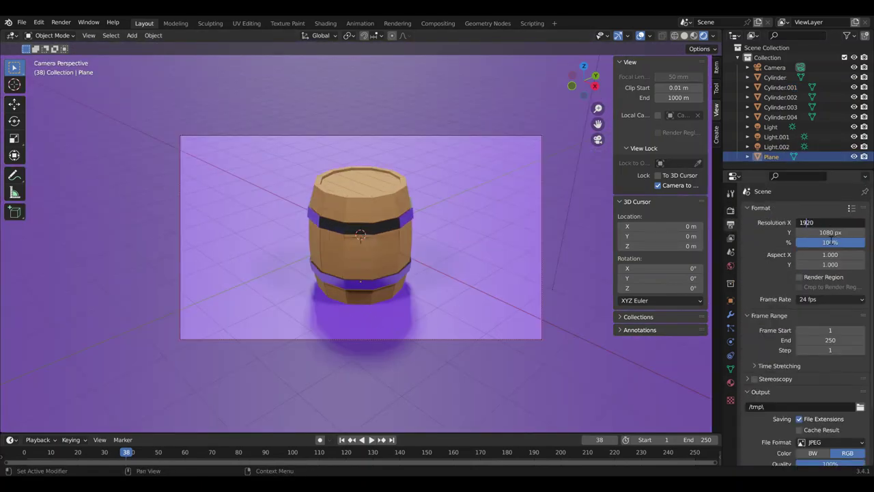
Set the render width to 1520 px and duplicate the barrel in place
type("1520")
key("Return")
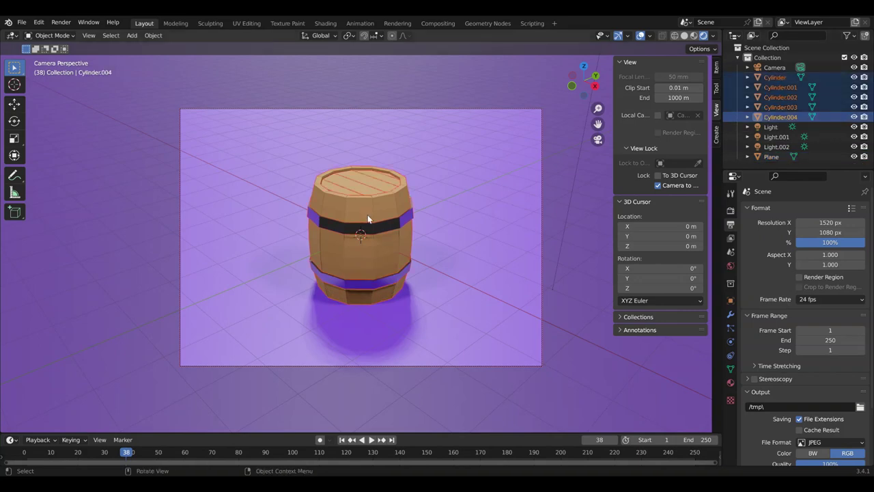
key("shift+d")
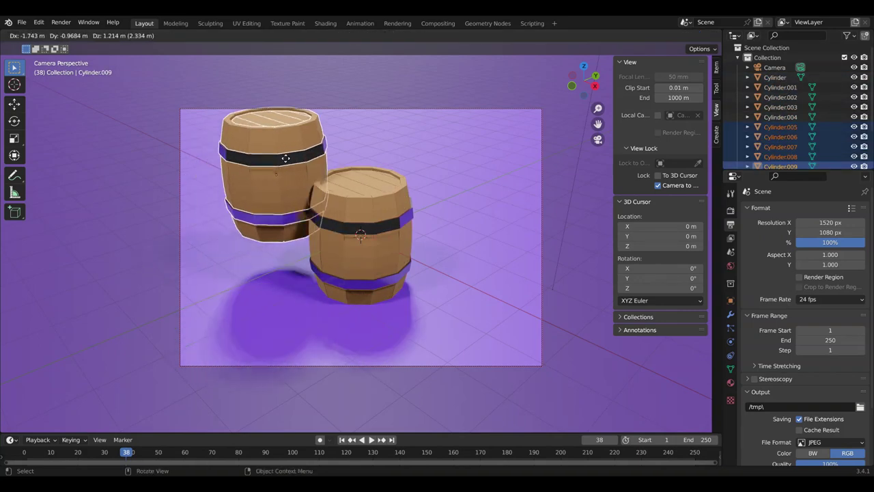
right_click(280, 181)
Move the duplicate barrel sideways along X and view both barrels from the side
key("g")
key("x")
left_click(214, 376)
type("r")
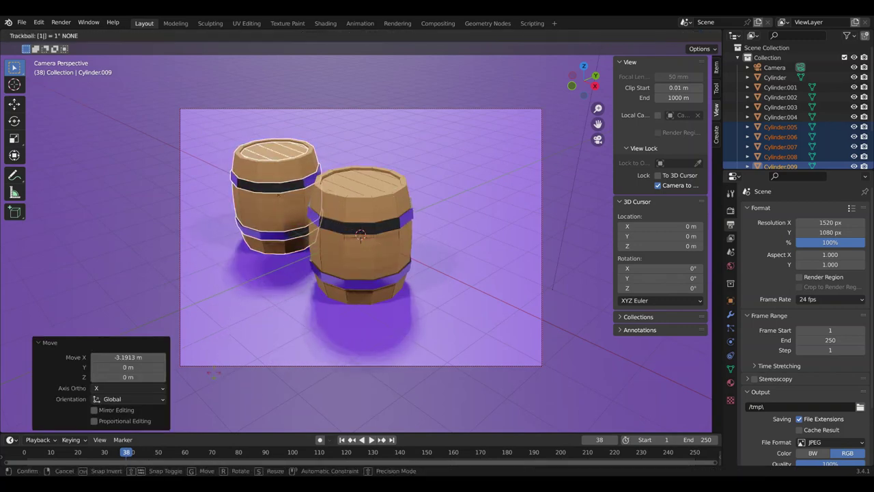
type("180")
middle_click_drag(213, 376, 279, 343)
key("KP_3")
middle_click_drag(367, 232, 584, 82)
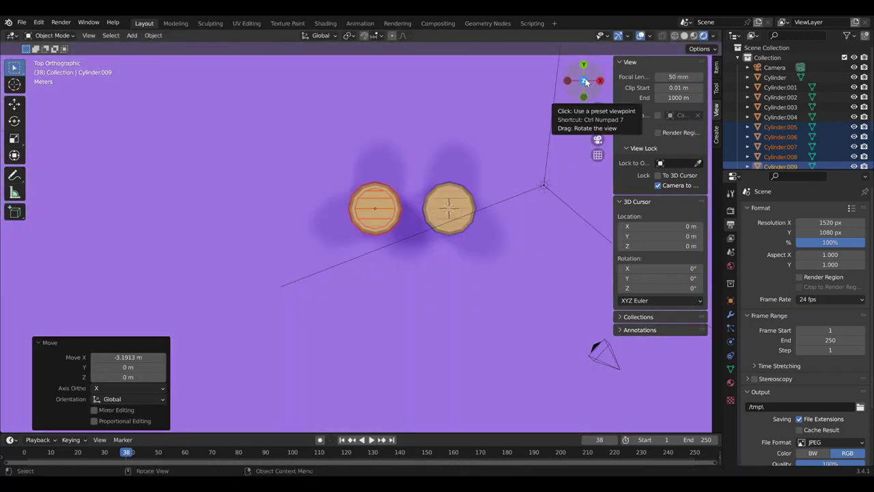
key("KP_3")
mouse_move(366, 232)
middle_mouse_down()
mouse_move(398, 295)
mouse_move(312, 276)
middle_mouse_up()
Tip the duplicate barrel 90° onto its side
key("r")
key("Escape")
type("r")
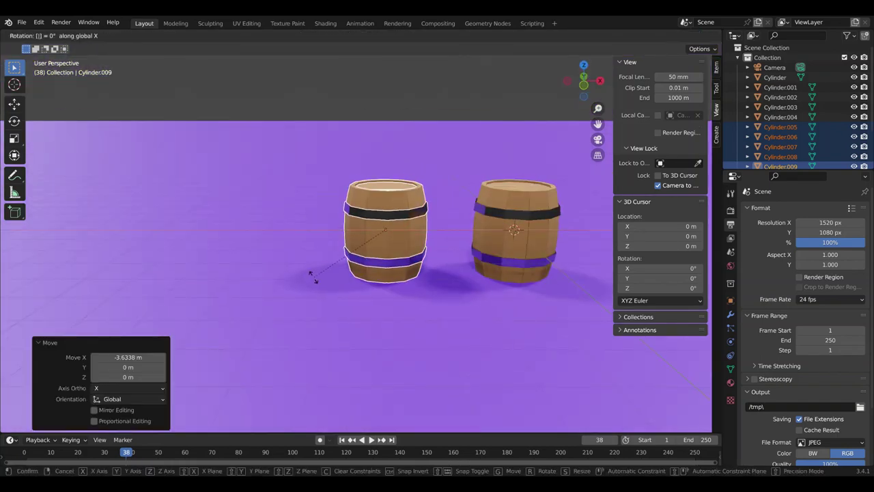
type("90")
key("Return")
mouse_move(442, 261)
middle_mouse_down()
mouse_move(500, 290)
mouse_move(423, 327)
mouse_move(435, 337)
middle_mouse_up()
Slide the tipped barrel against the upright one and return to camera view
key("g")
key("z")
key("Return")
key("r")
key("Escape")
key("ctrl+z")
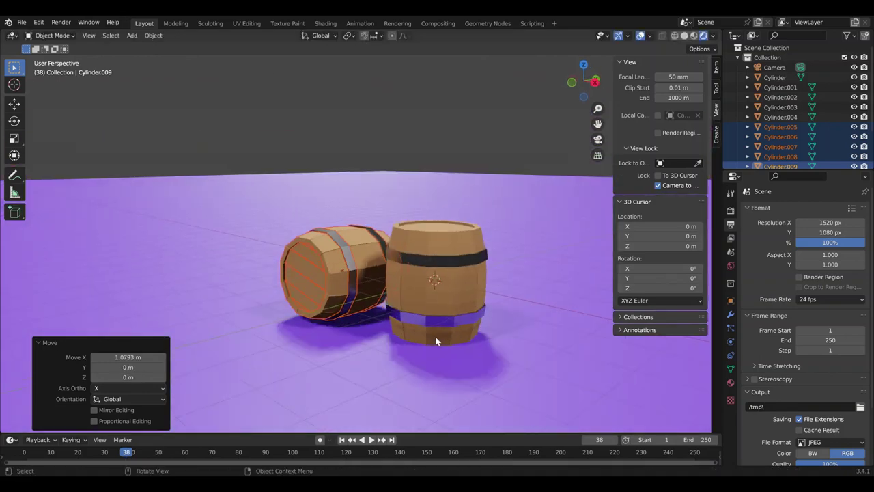
key("alt+a")
key("KP_0")
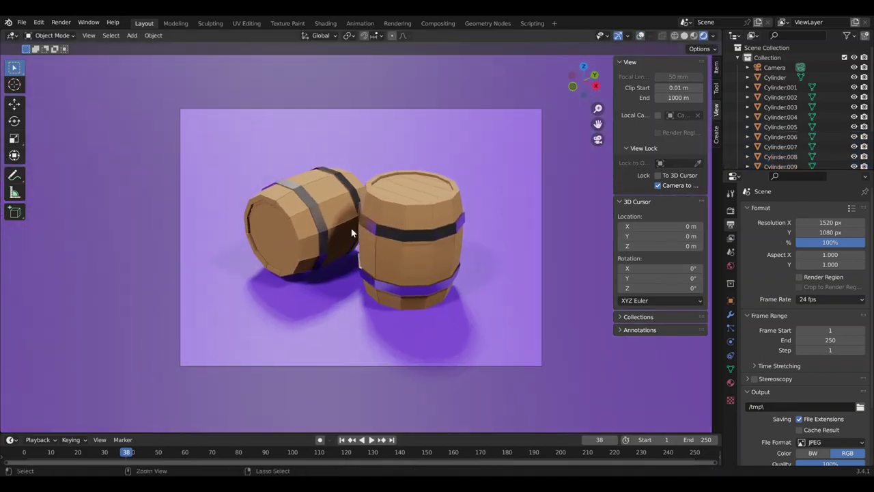
Reframe the shot and browse the render, output and camera properties
middle_click_drag(351, 228, 397, 313)
left_click(731, 210)
left_click(731, 224)
left_click(730, 210)
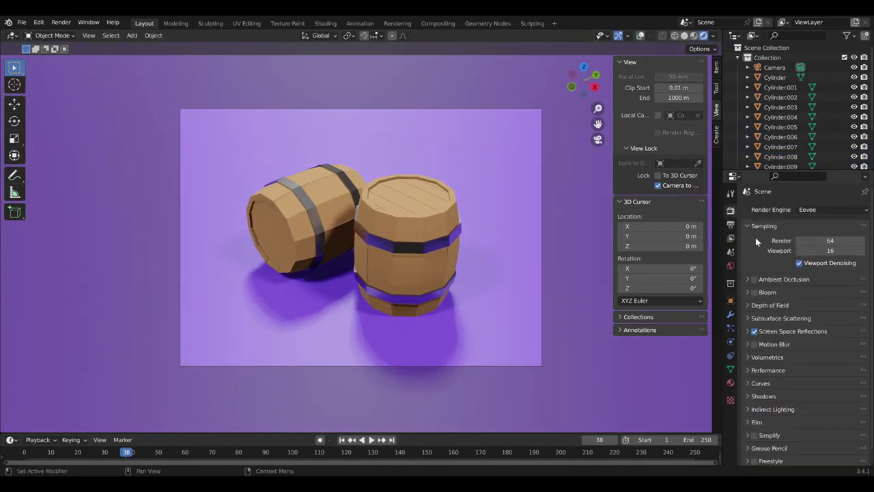
left_click(731, 224)
left_click(730, 209)
left_click(775, 67)
left_click(730, 341)
scroll(513, 313, "up", 2)
scroll(504, 311, "up", 2)
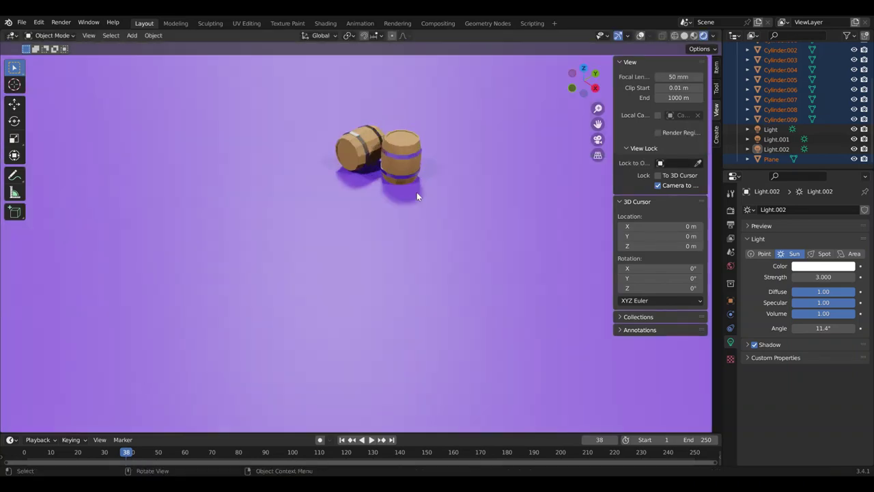
Rotate the barrels about -45° around the Z axis
key("r")
key("z")
left_click(325, 284)
scroll(327, 289, "up", 2)
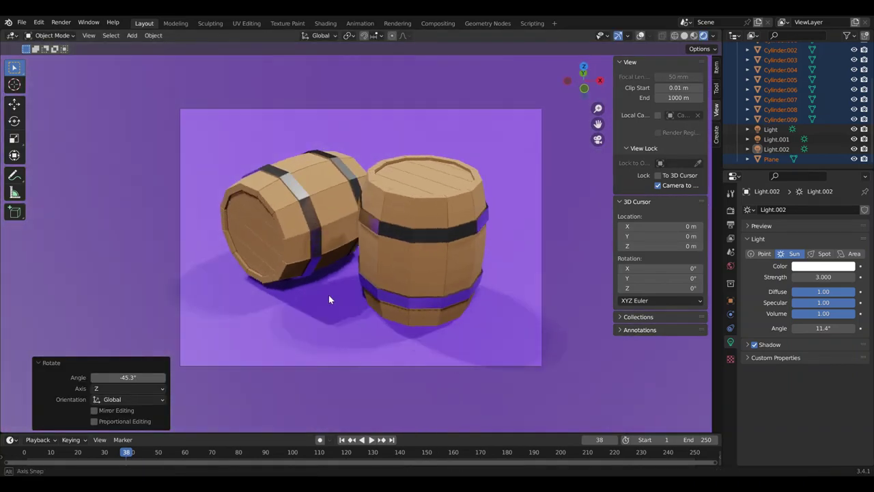
scroll(410, 301, "up", 2)
Nudge the barrels along X and bring them closer in the camera shot
left_click(423, 273)
left_click(853, 159)
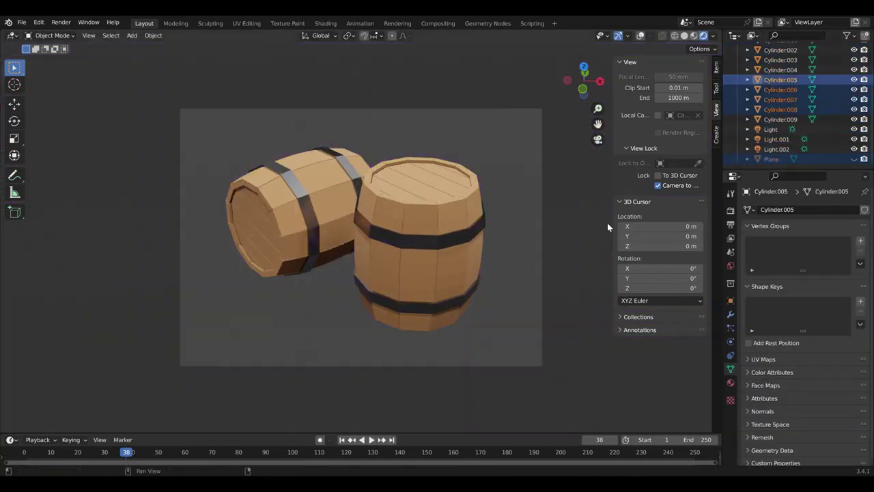
key("g")
key("x")
left_click(453, 244)
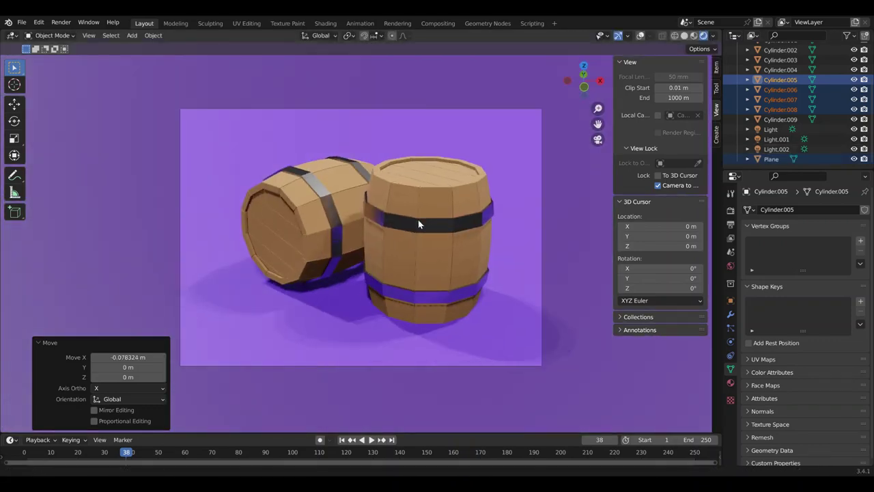
middle_click_drag(419, 224, 424, 244)
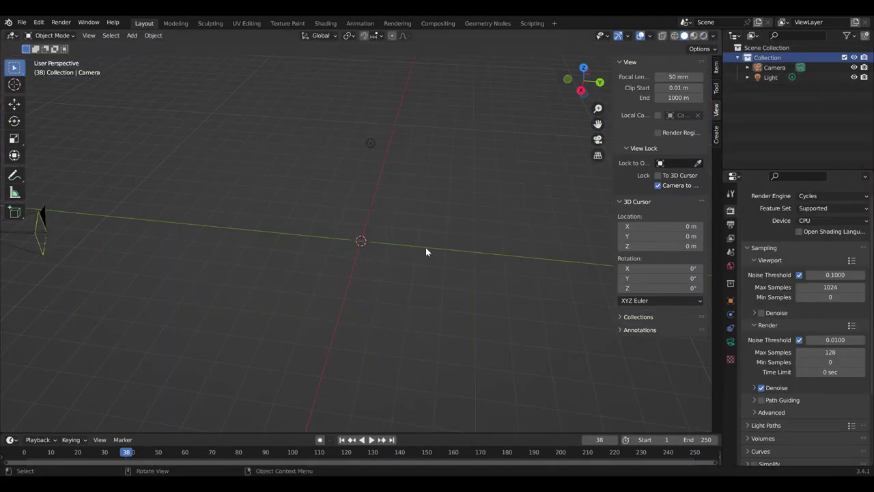
Add a cube, flatten it along Z into a slab, and subdivide its mesh
key("shift+a")
left_click(380, 228)
key("s")
key("z")
key("Return")
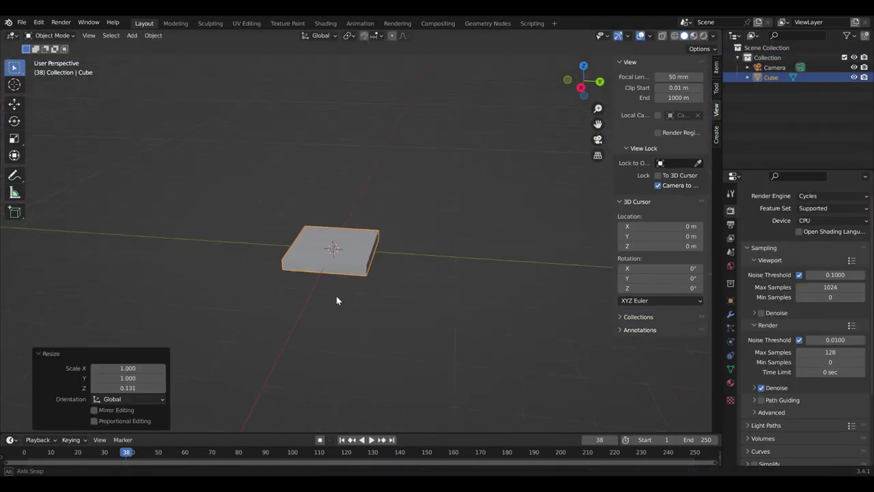
key("Tab")
left_click(767, 211)
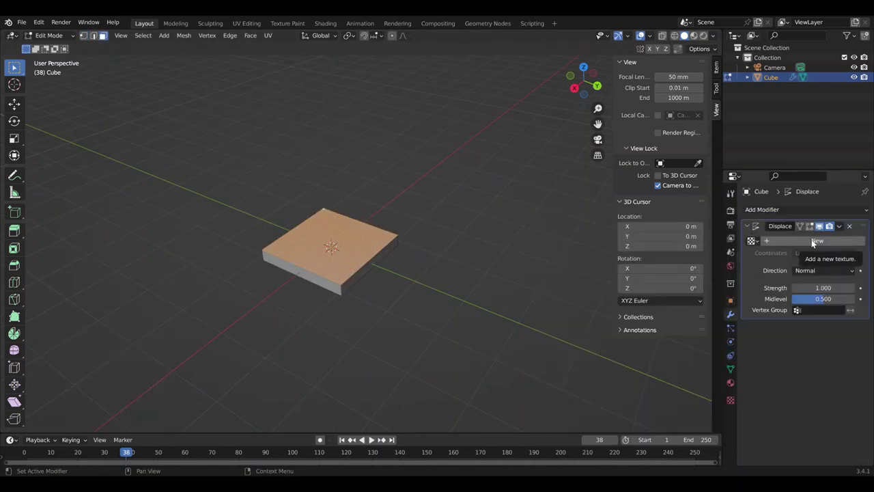
Add a Displace modifier to the slab using a new Clouds texture
left_click(810, 255)
left_click(730, 400)
left_click(805, 239)
left_click(792, 212)
left_click(731, 314)
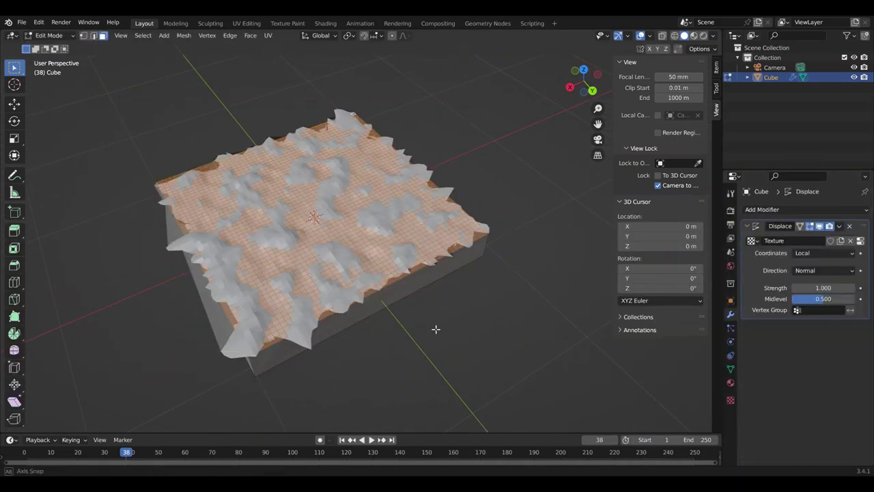
middle_click_drag(435, 328, 471, 317)
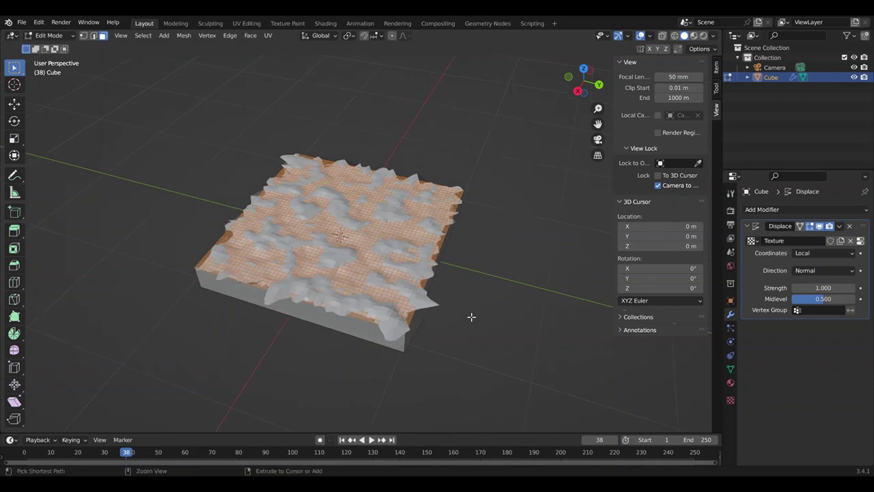
Make vertex group 'Group' from the shrunk face selection and limit the displacement to it
scroll(471, 316, "up", 2)
key("ctrl+KP_Subtract")
left_click(731, 369)
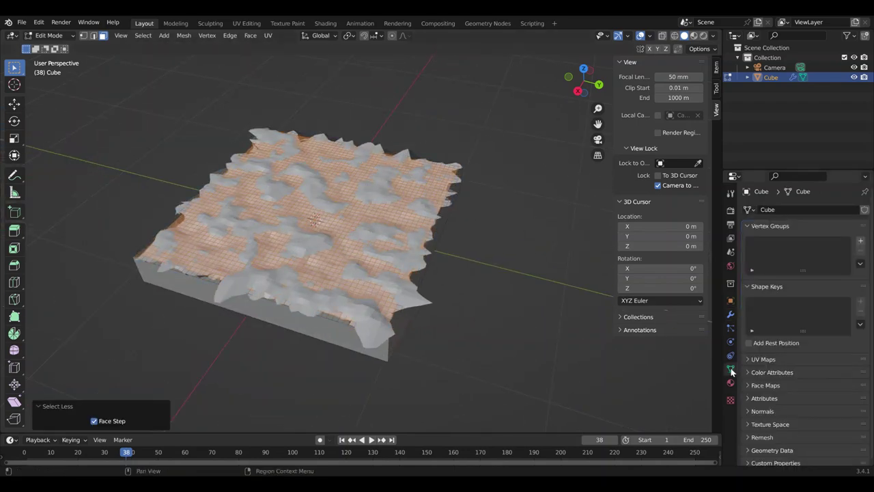
left_click(861, 240)
left_click(762, 305)
left_click(731, 314)
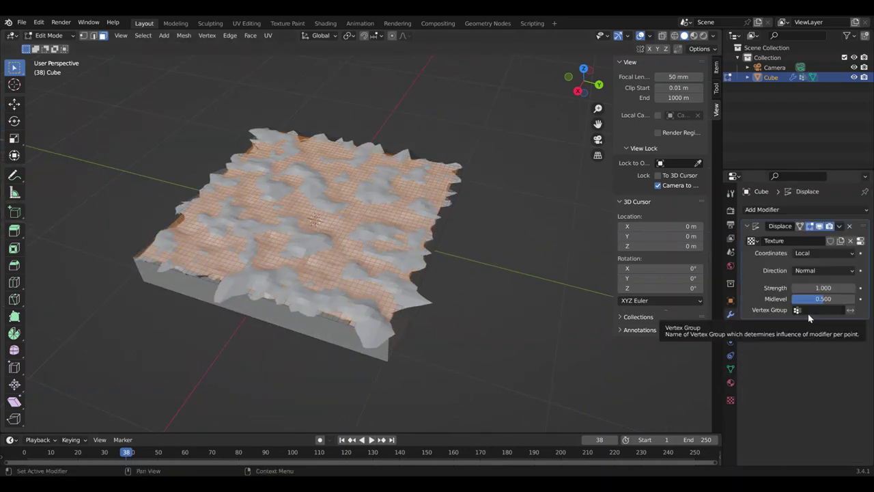
left_click(813, 310)
left_click(770, 326)
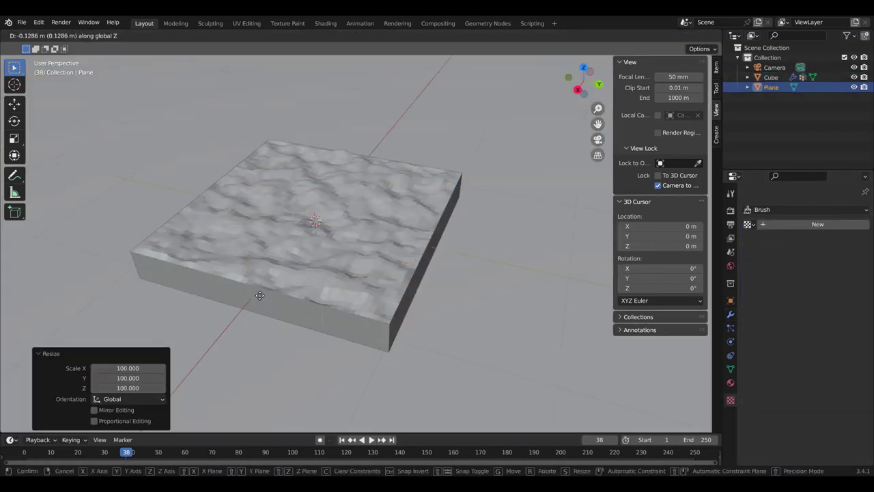
Add a Sun light, raise it above the slab and tilt it to an angle
key("shift+a")
left_click(544, 364)
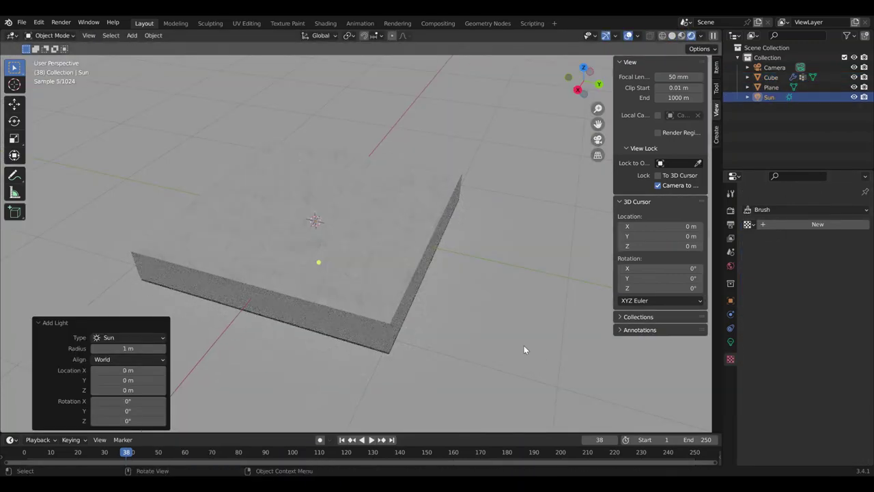
key("g")
key("z")
left_click(467, 306)
key("KP_1")
key("r")
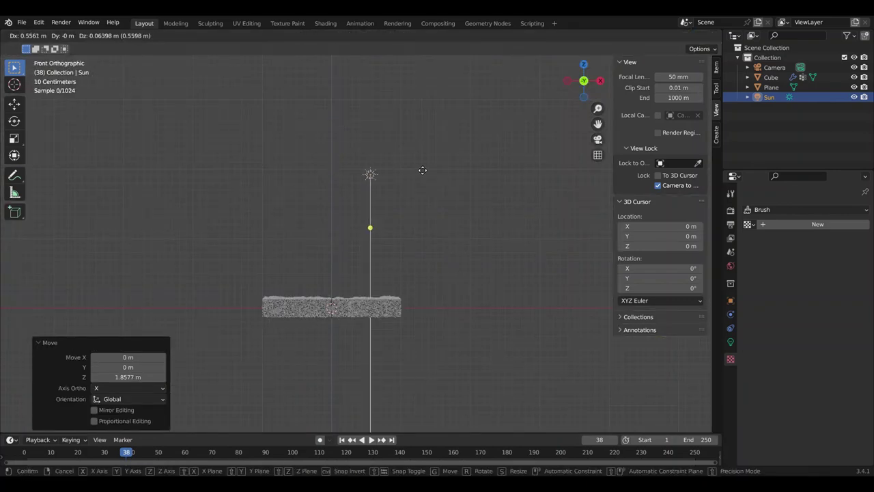
left_click(432, 191)
Reposition and re-aim the sun from top and front views, then raise its Strength
key("KP_7")
key("g")
left_click(440, 96)
key("r")
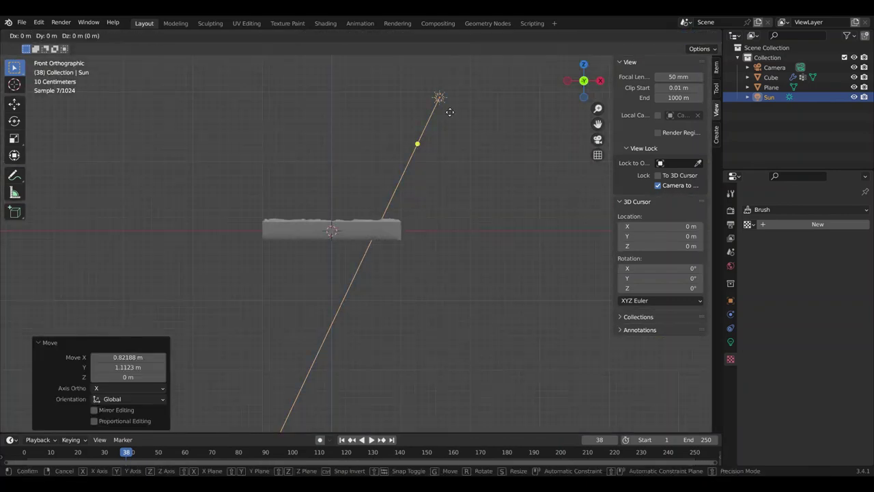
left_click(412, 172)
key("KP_1")
middle_click_drag(428, 183, 330, 339)
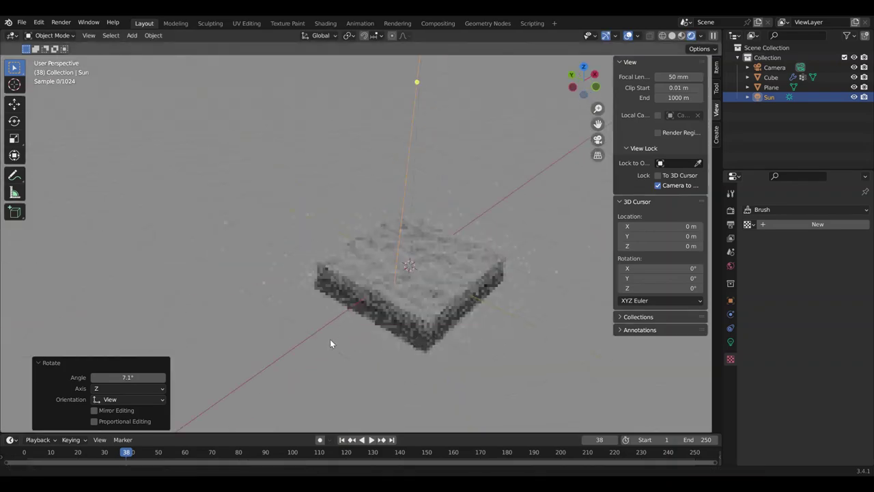
key("KP_7")
left_click(731, 342)
left_click_drag(831, 277, 847, 277)
middle_click_drag(410, 273, 342, 205)
Give the displaced slab a new material with a cyan Base Color
left_click(731, 210)
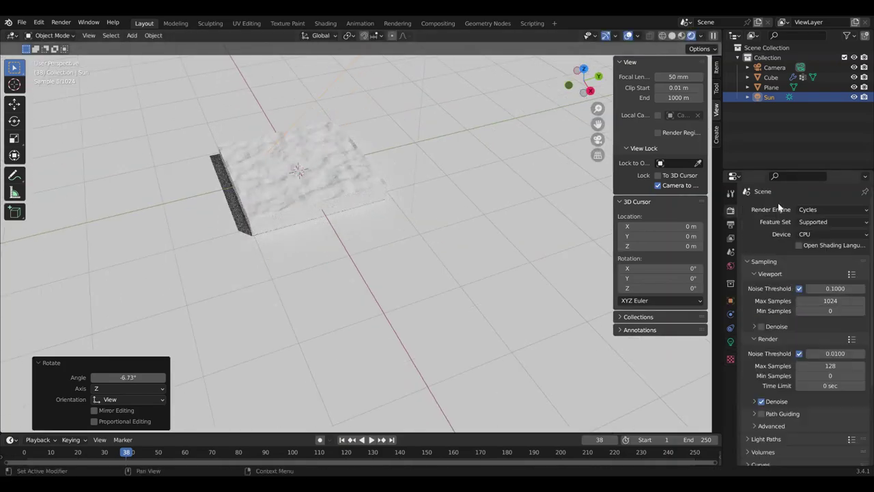
left_click(770, 77)
left_click(731, 382)
left_click(828, 355)
left_click_drag(809, 256, 786, 235)
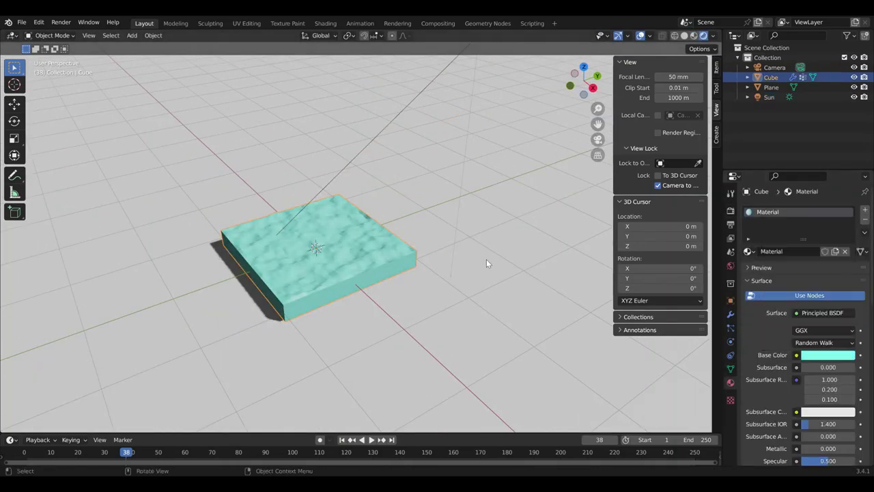
Triangulate the slab's faces in Edit Mode face select and inspect the result
scroll(799, 307, "down", 4)
mouse_move(410, 273)
middle_mouse_down()
mouse_move(271, 289)
mouse_move(341, 274)
middle_mouse_up()
key("Tab")
key("3")
key("ctrl+f")
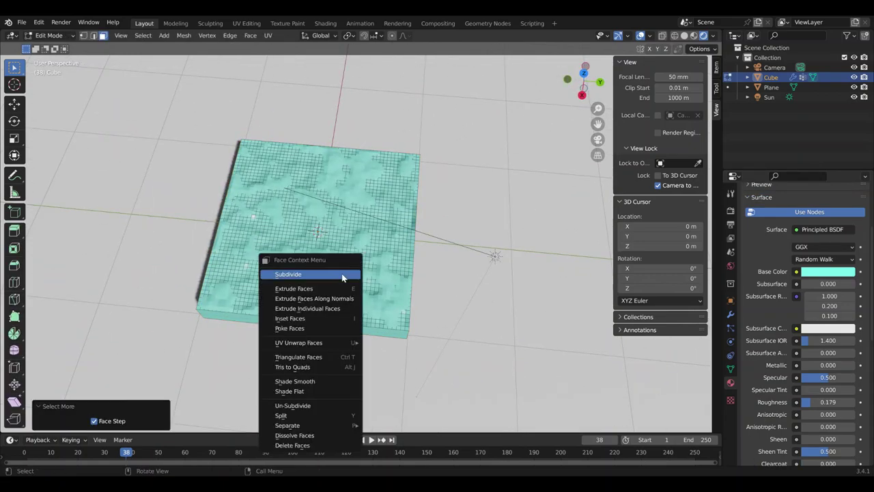
left_click(307, 359)
mouse_move(307, 359)
middle_mouse_down()
mouse_move(376, 299)
mouse_move(344, 325)
middle_mouse_up()
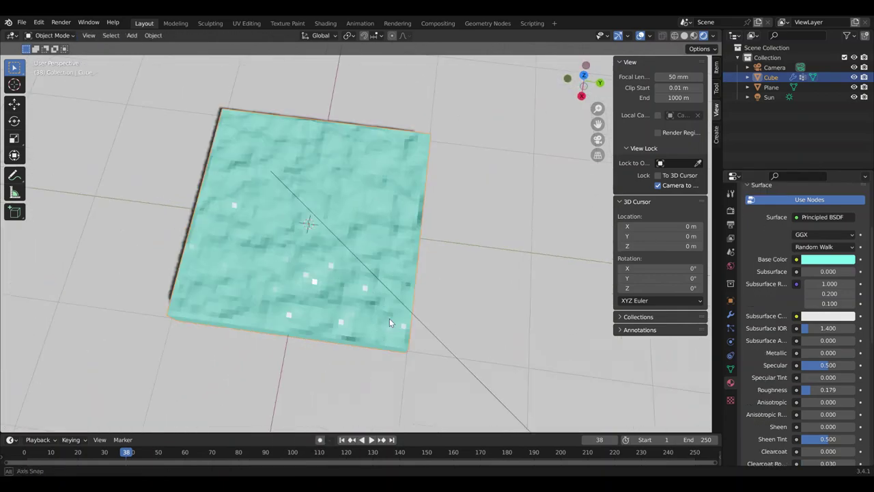
middle_click_drag(399, 368, 341, 237)
key("Tab")
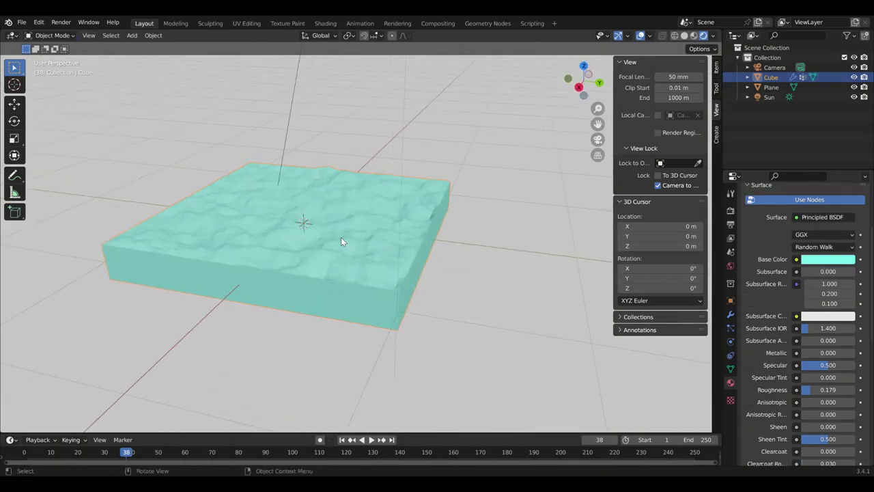
key("Tab")
With the ground plane hidden, triangulate all slab faces with Ctrl+T, then unhide the plane
left_click(730, 301)
left_click(854, 87)
key("a")
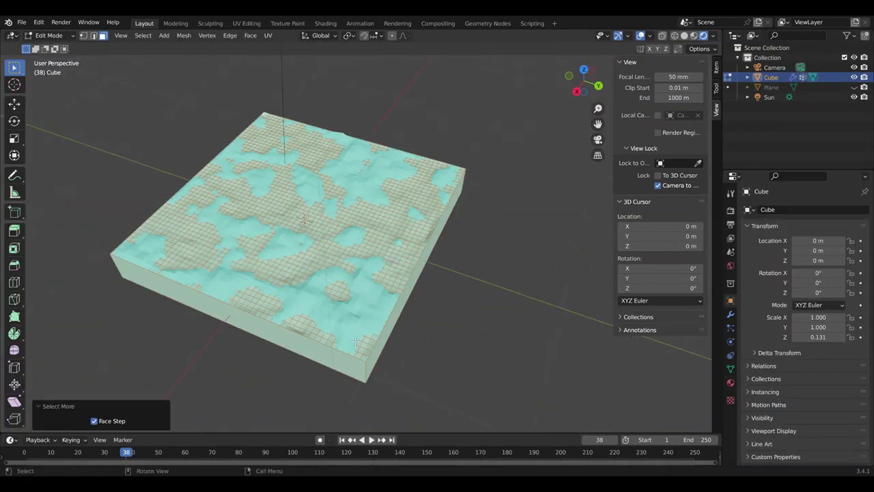
key("ctrl+t")
key("Tab")
left_click(854, 86)
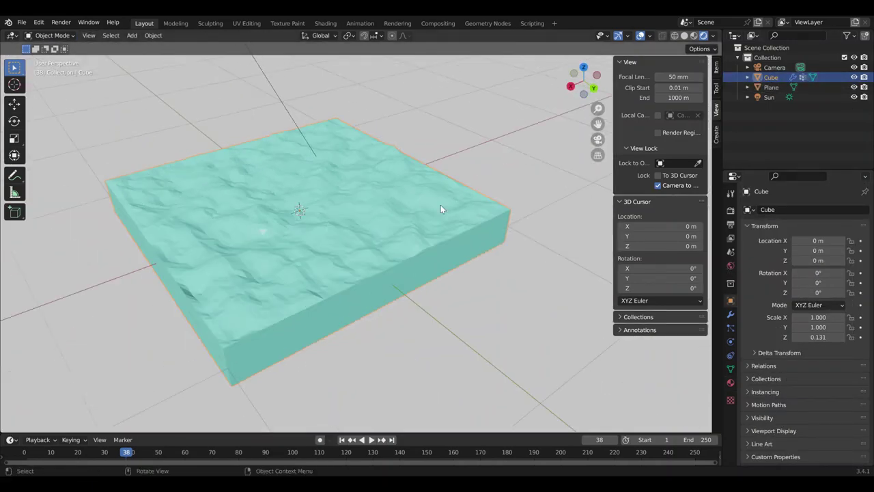
middle_click_drag(441, 205, 234, 224)
Raise the water material's Transmission to about 0.176
left_click(731, 382)
scroll(785, 388, "down", 5)
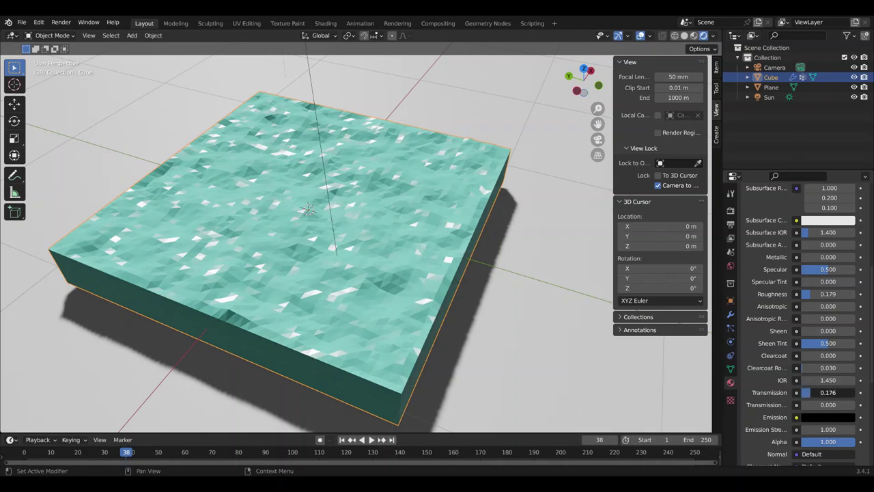
left_click_drag(828, 392, 847, 392)
middle_click_drag(492, 274, 368, 289)
scroll(786, 314, "down", 5)
Turn on Screen Space Reflections in Render Properties and expand its Refraction options
left_click(731, 210)
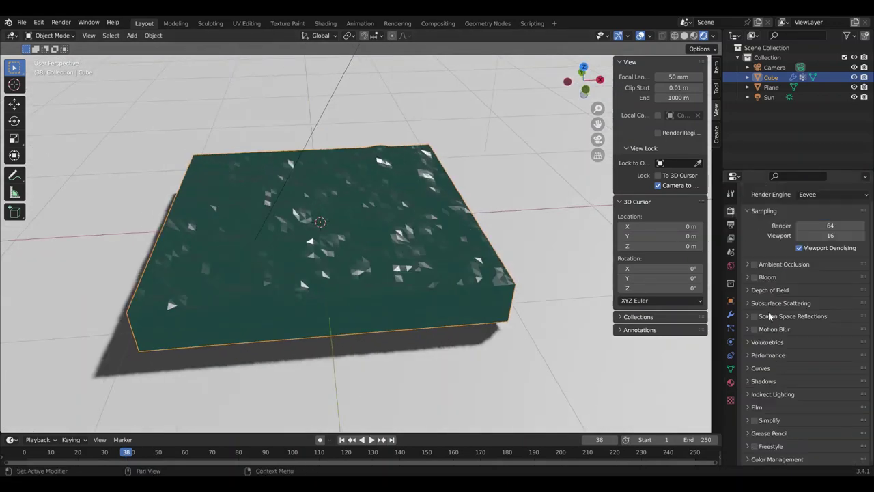
left_click(754, 316)
left_click(770, 316)
middle_click_drag(478, 273, 368, 279)
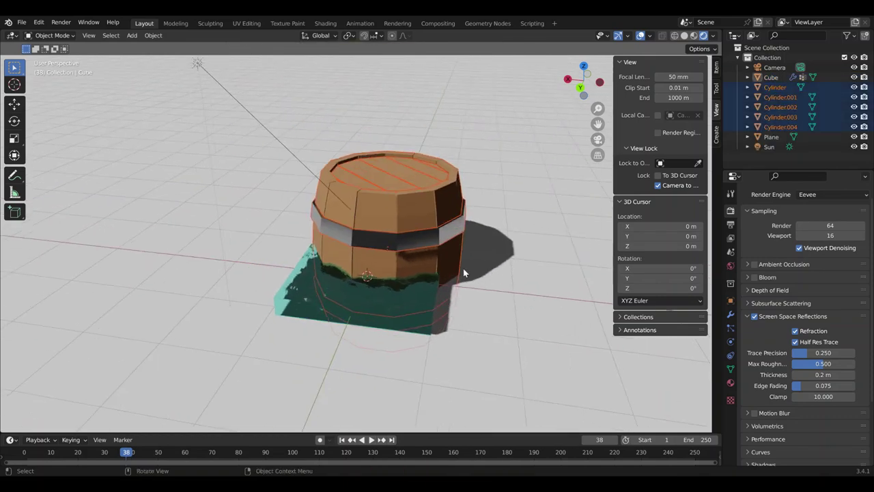
Join the barrel's cylinder parts and scale the barrel down to about 0.113
left_click(844, 137)
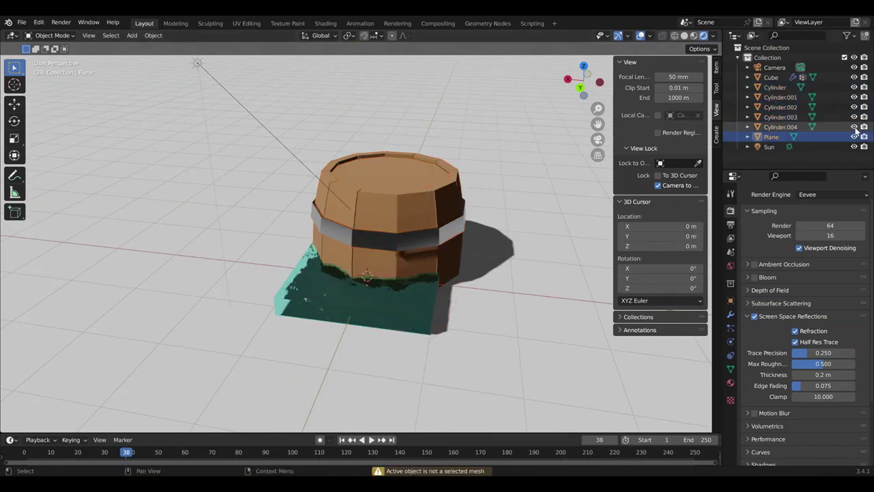
right_click(371, 208)
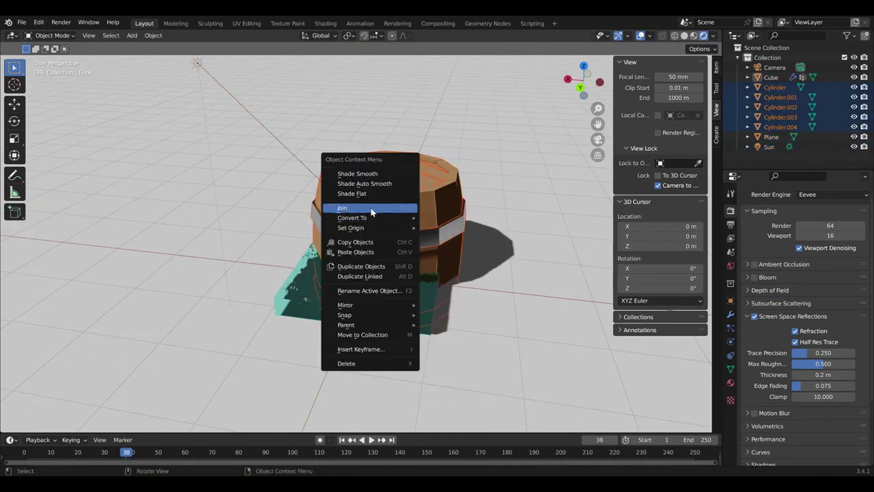
left_click(371, 208)
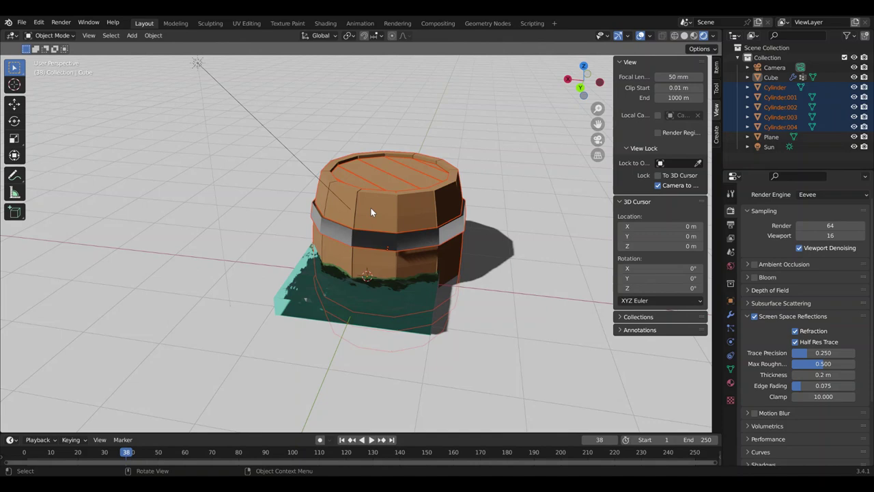
key("s")
left_click(369, 269)
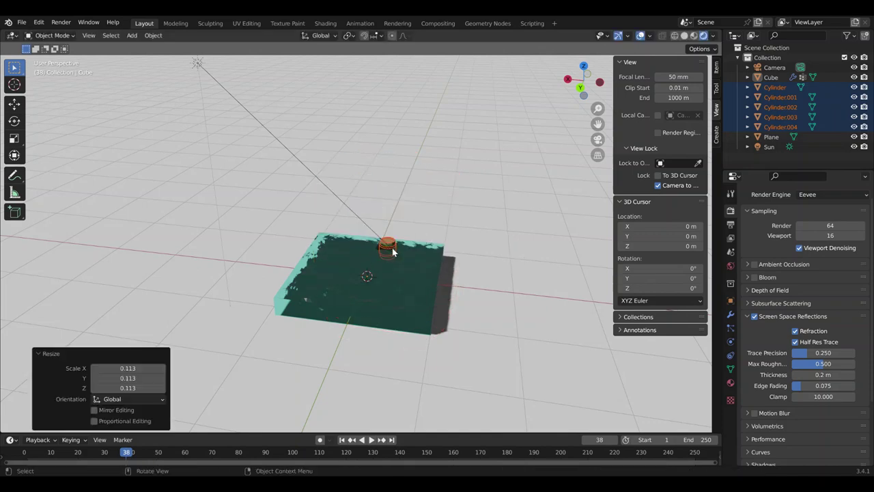
Move the barrel along Y onto the water and rotate it 90°
scroll(368, 268, "up", 3)
key("g")
key("y")
key("x")
left_click(349, 317)
mouse_move(348, 317)
middle_mouse_down()
mouse_move(347, 262)
mouse_move(362, 331)
mouse_move(365, 300)
middle_mouse_up()
key("r")
left_click(369, 282)
type("r90")
left_click(315, 318)
Shift the barrel along X in top view toward the slab's centre
key("r")
key("Escape")
key("KP_7")
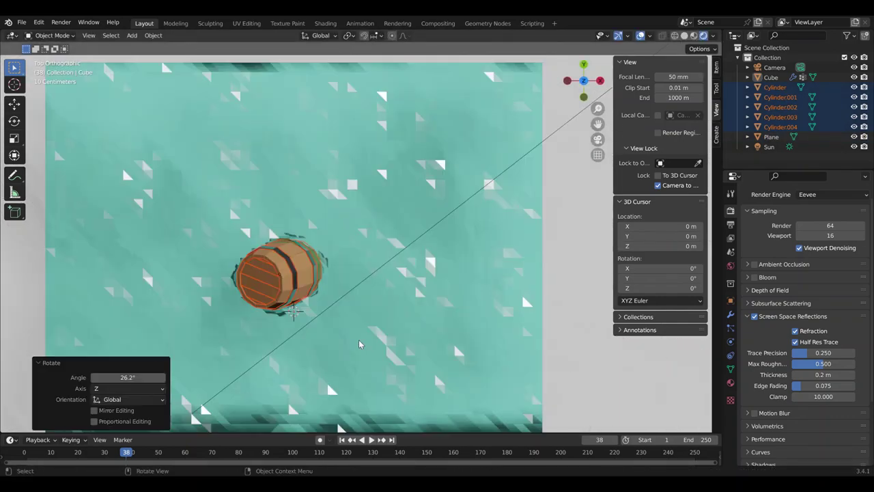
key("g")
key("x")
left_click(286, 321)
middle_click_drag(287, 321, 208, 269)
left_click(280, 314)
Undo stray changes and tilt the barrel so it floats at an angle
key("ctrl+z")
key("r")
key("Escape")
left_click(323, 322)
middle_click_drag(323, 318, 326, 310)
key("ctrl+z")
key("r")
key("x")
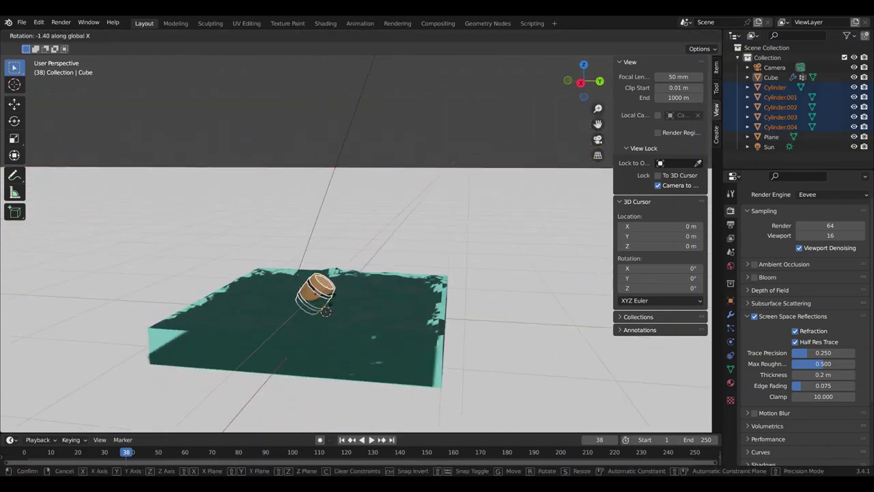
key("Escape")
left_click(375, 327)
middle_click_drag(375, 327, 334, 312)
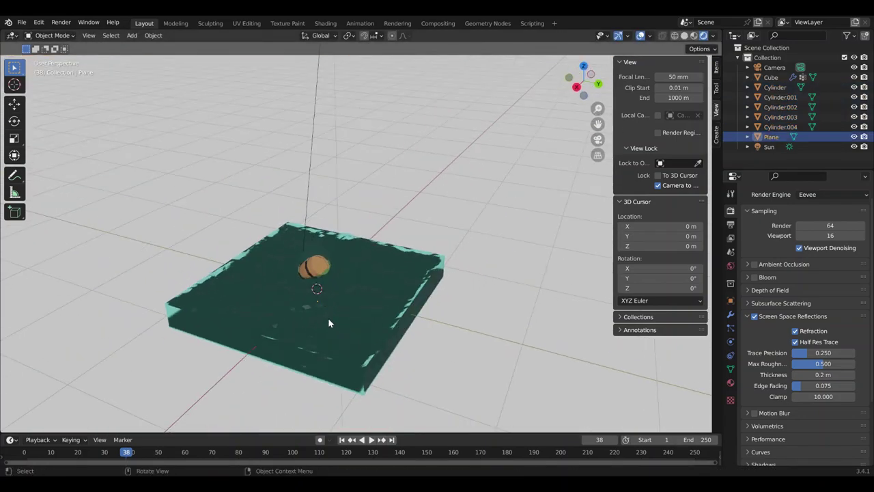
Set the water material's IOR to 1.33
left_click(731, 382)
middle_click_drag(565, 379, 361, 295)
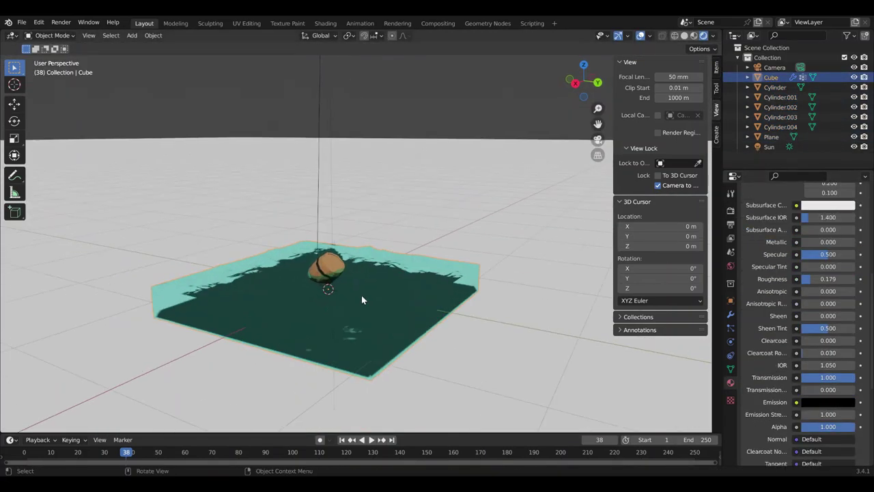
double_click(828, 365)
type("1.33")
key("Return")
mouse_move(697, 385)
middle_mouse_down()
mouse_move(392, 307)
mouse_move(388, 338)
mouse_move(372, 310)
mouse_move(415, 309)
middle_mouse_up()
scroll(372, 309, "down", 5)
Rotate the Sun light -180° around Z
left_click(318, 90)
scroll(318, 90, "up", 5)
type("rz-180")
key("Return")
Add an Area light raised above the barrel, with pivot set to individual origins
key("shift+a")
left_click(416, 309)
key("g")
key("z")
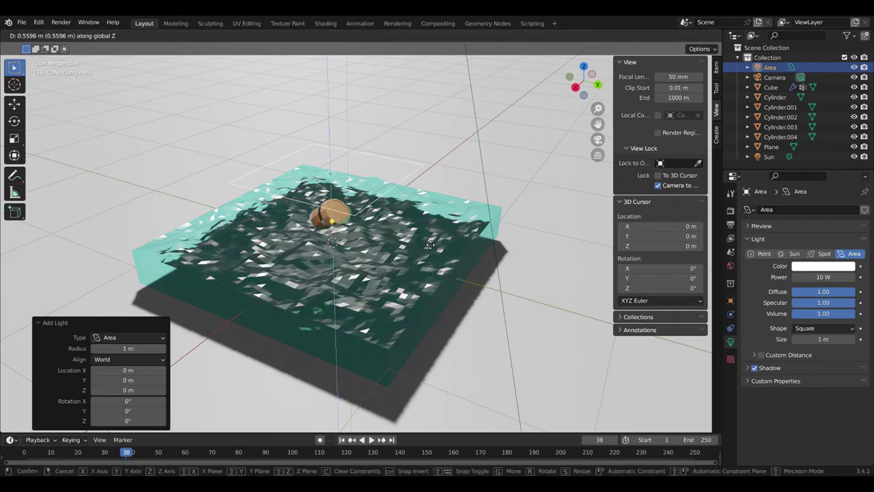
left_click(355, 205)
left_click(349, 36)
left_click(364, 68)
Tilt the Area light on X, set it to 26 W, and tint it and its rotated duplicate
key("r")
key("x")
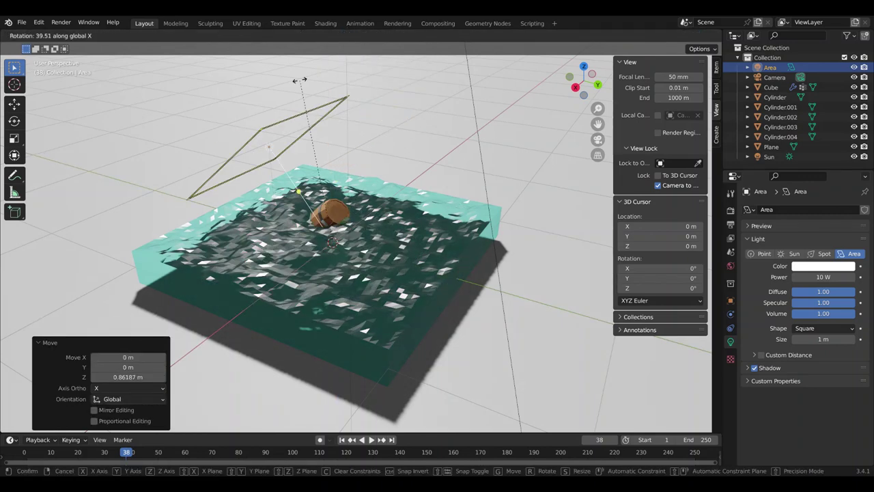
left_click(820, 290)
left_click_drag(819, 277, 831, 277)
left_click(822, 266)
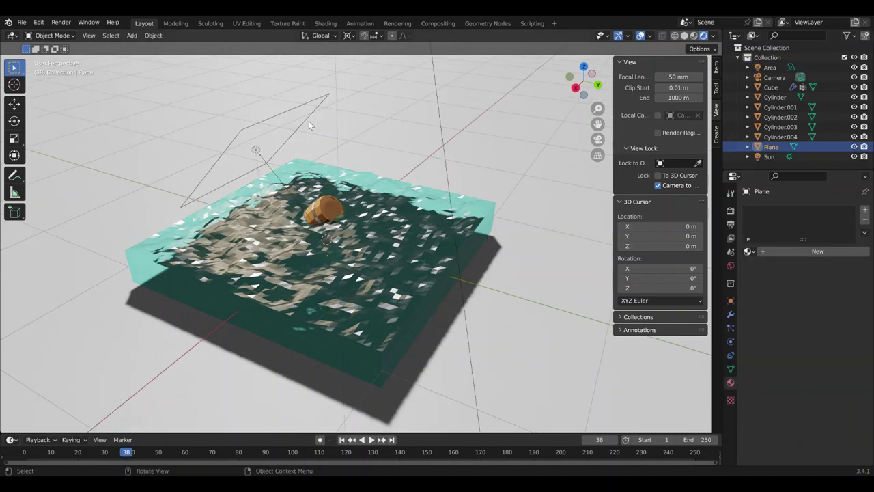
left_click(446, 145)
left_click(823, 265)
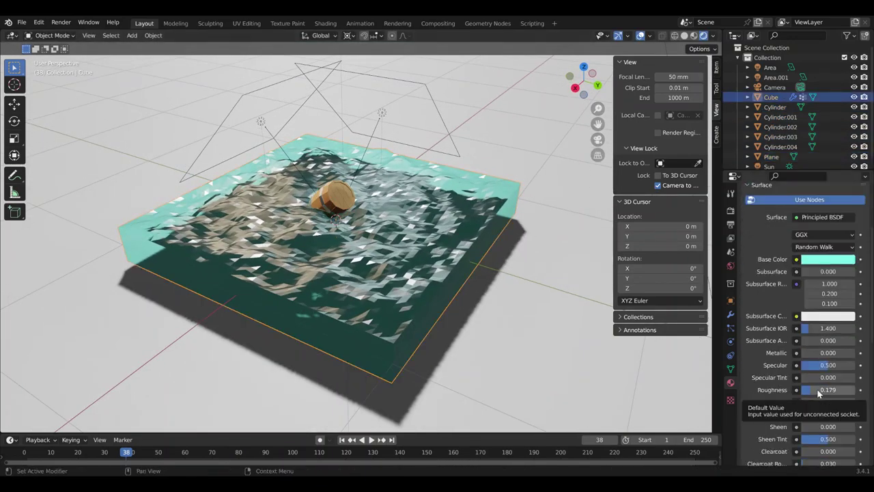
Set Color Management to the High Contrast look with Exposure 0.390, then select the barrel parts
left_click(731, 265)
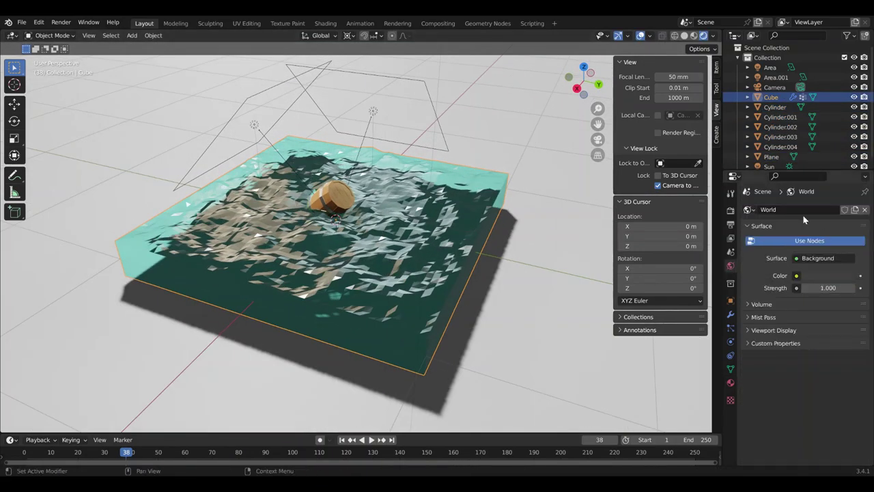
left_click(828, 275)
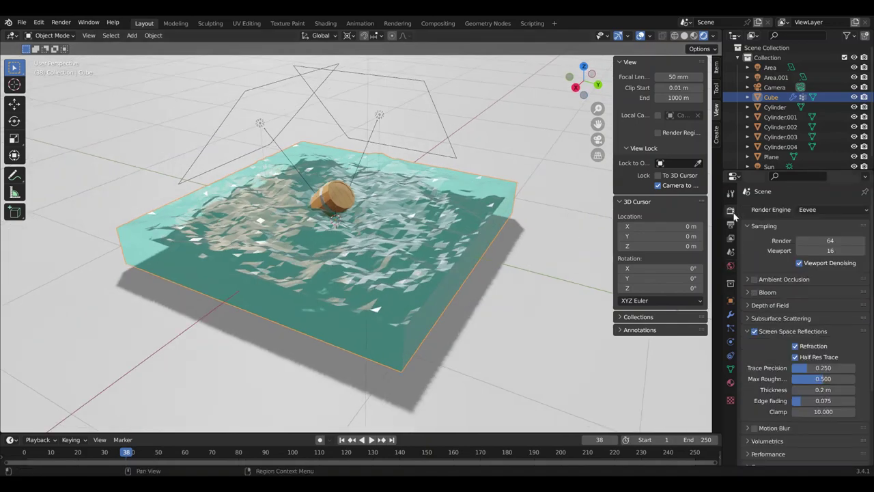
scroll(806, 391, "down", 2)
scroll(806, 391, "down", 5)
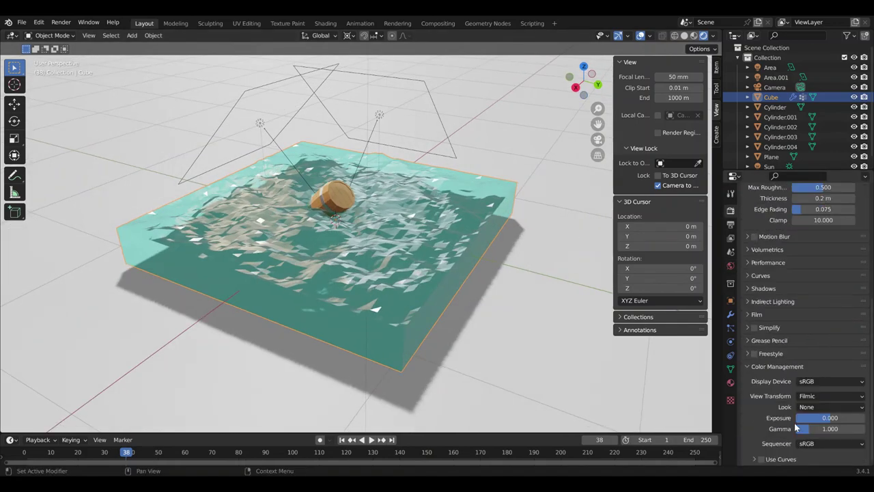
left_click(824, 406)
left_click(799, 373)
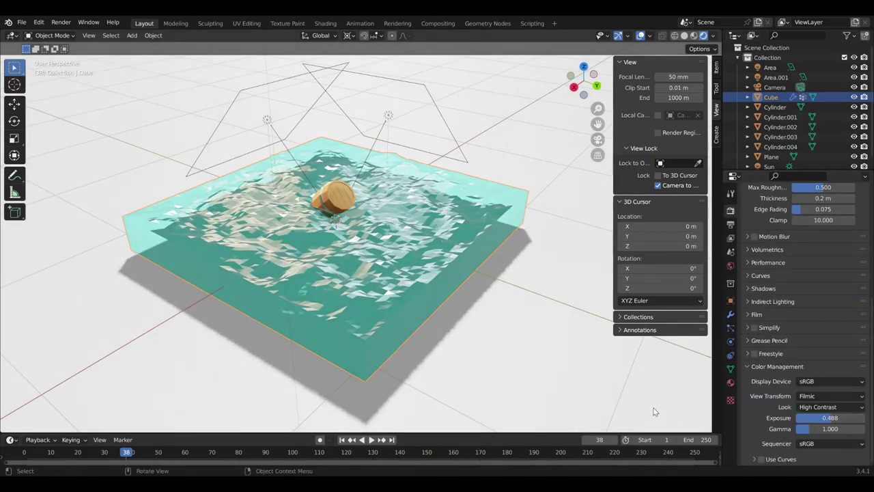
left_click_drag(830, 417, 816, 417)
middle_click_drag(506, 321, 464, 355)
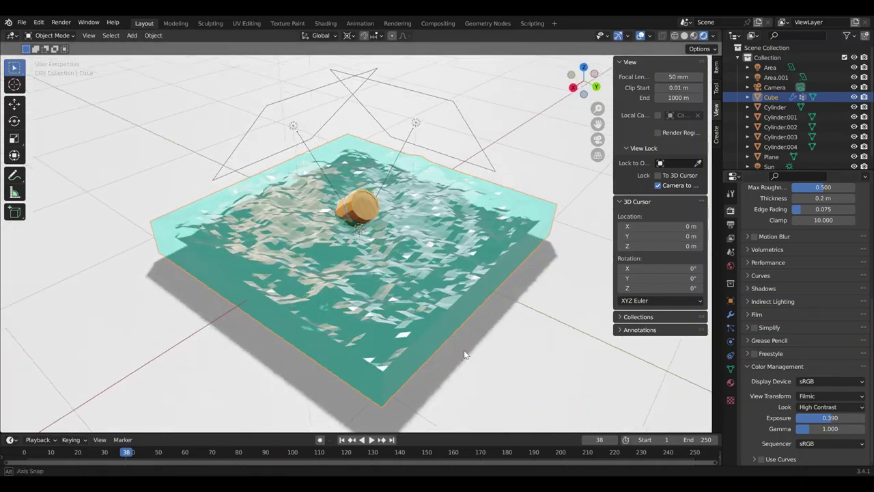
left_click(776, 108)
left_click(784, 147, "shift")
Look through the camera and narrow the render Resolution X to 1420 px
key("Escape")
left_click(481, 321)
key("KP_0")
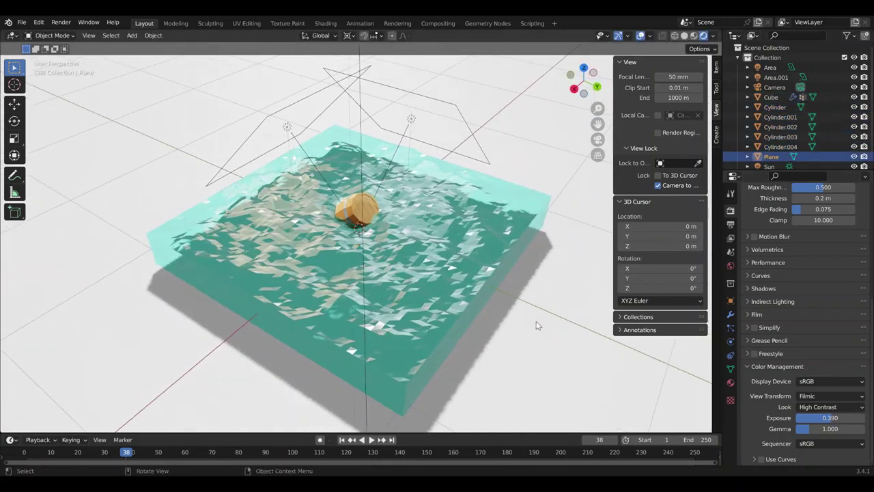
left_click(730, 224)
double_click(807, 222)
type("1420")
key("Return")
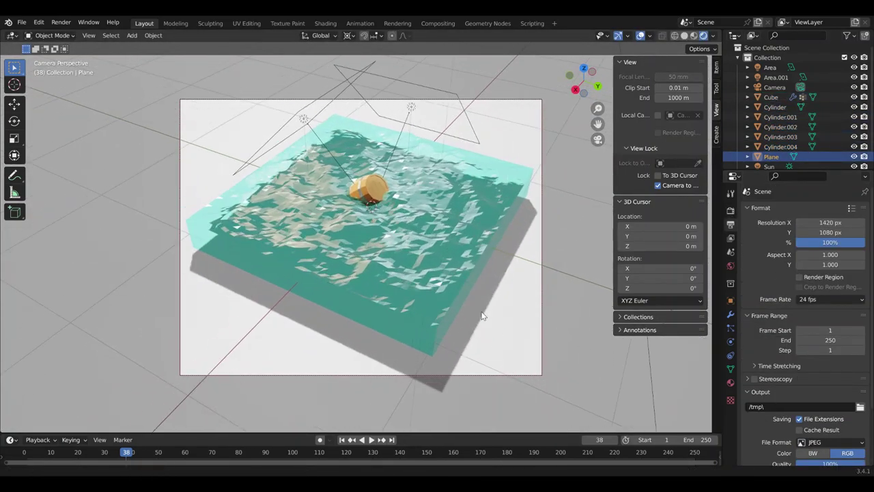
key("Return")
Swing the camera to frame the floating barrel and set its focal length to 57 mm
left_click(774, 87)
left_click(730, 342)
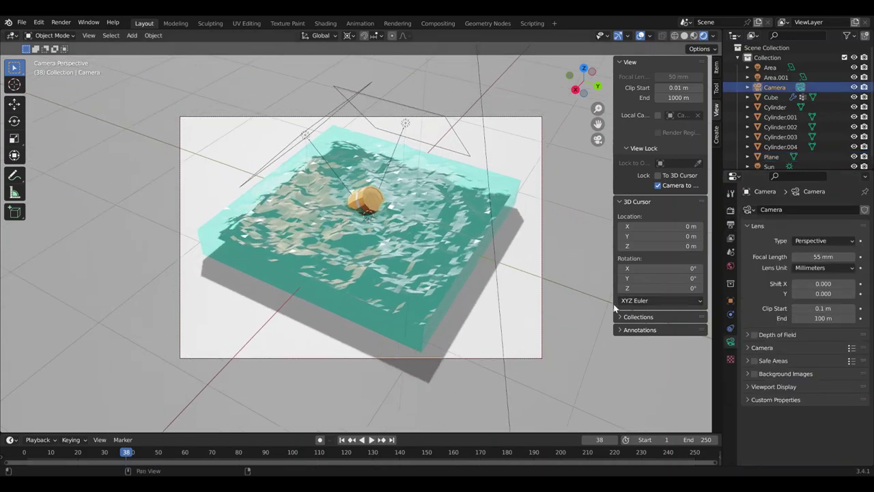
mouse_move(525, 325)
middle_mouse_down()
mouse_move(353, 304)
mouse_move(400, 306)
middle_mouse_up()
left_click(730, 224)
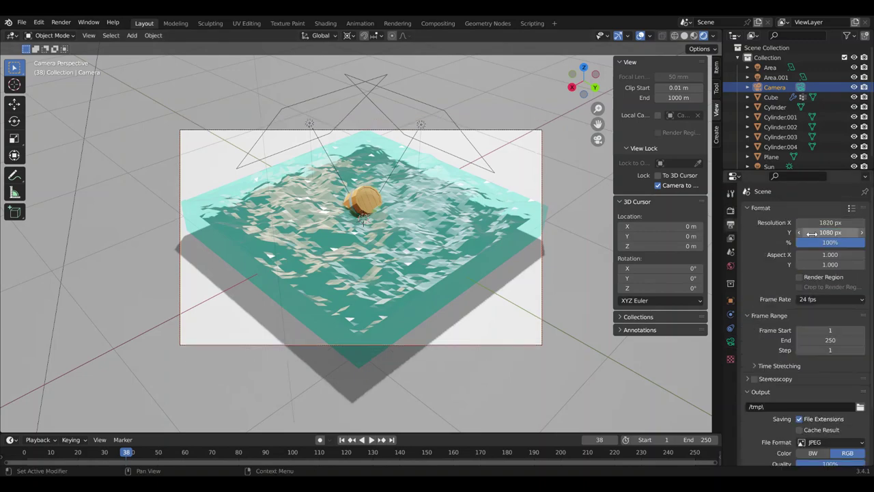
left_click(730, 342)
mouse_move(822, 256)
left_mouse_down()
mouse_move(809, 256)
mouse_move(841, 257)
left_mouse_up()
middle_click_drag(407, 313, 364, 290)
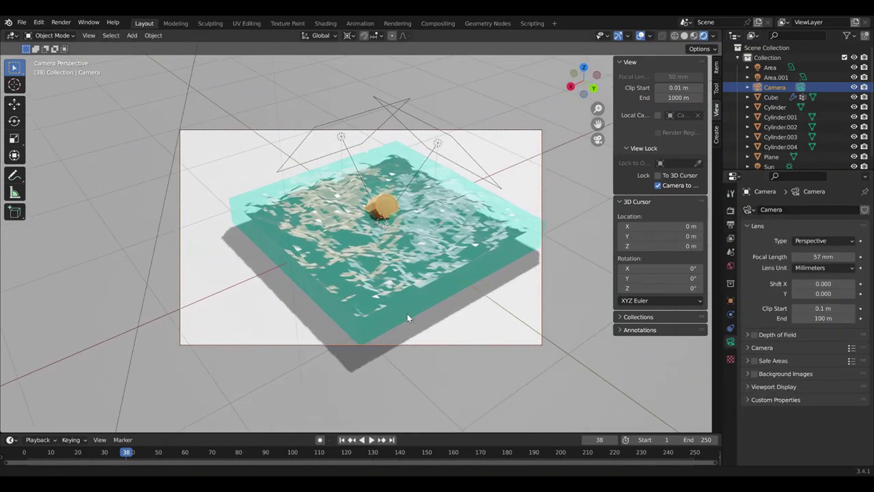